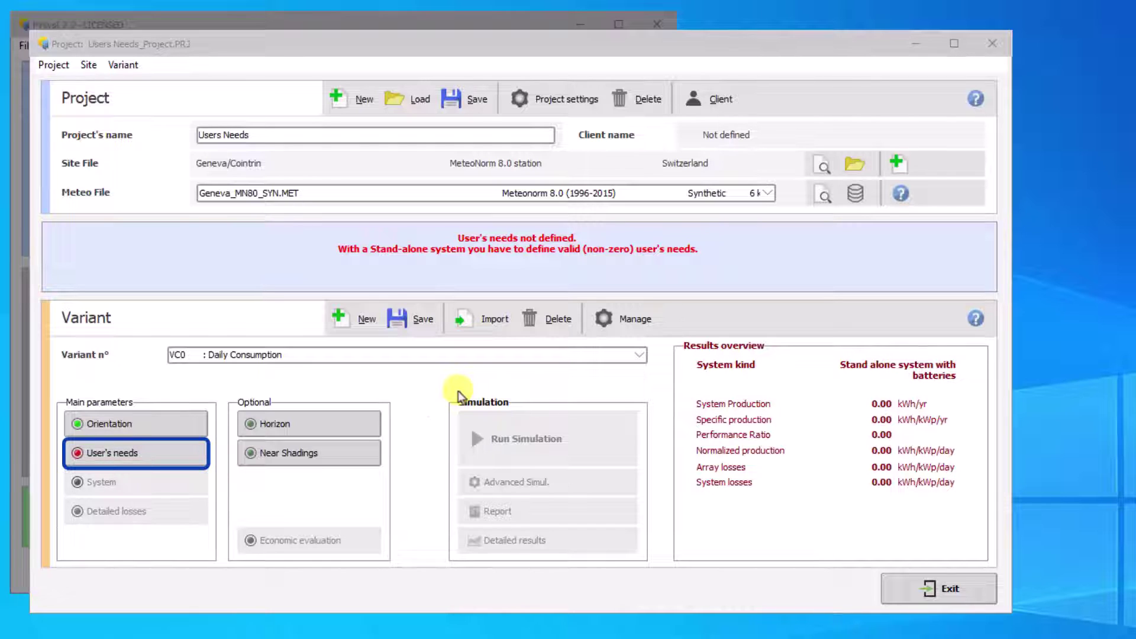
Enter 5 lamps of 8 W used 4 hours per day
click(191, 453)
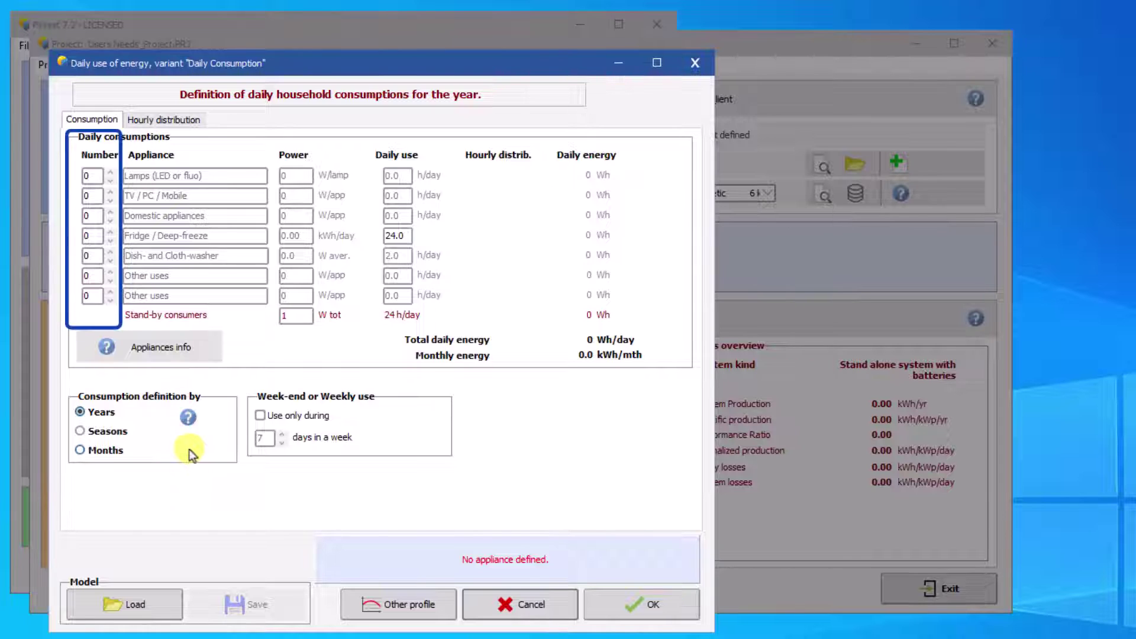
click(92, 173)
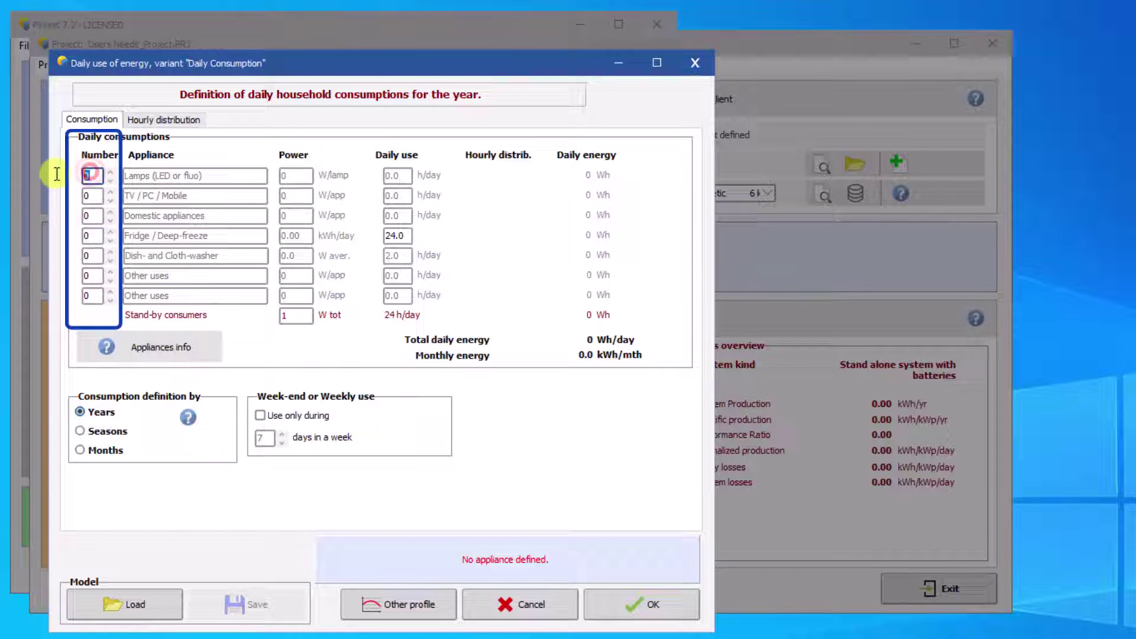
text(5)
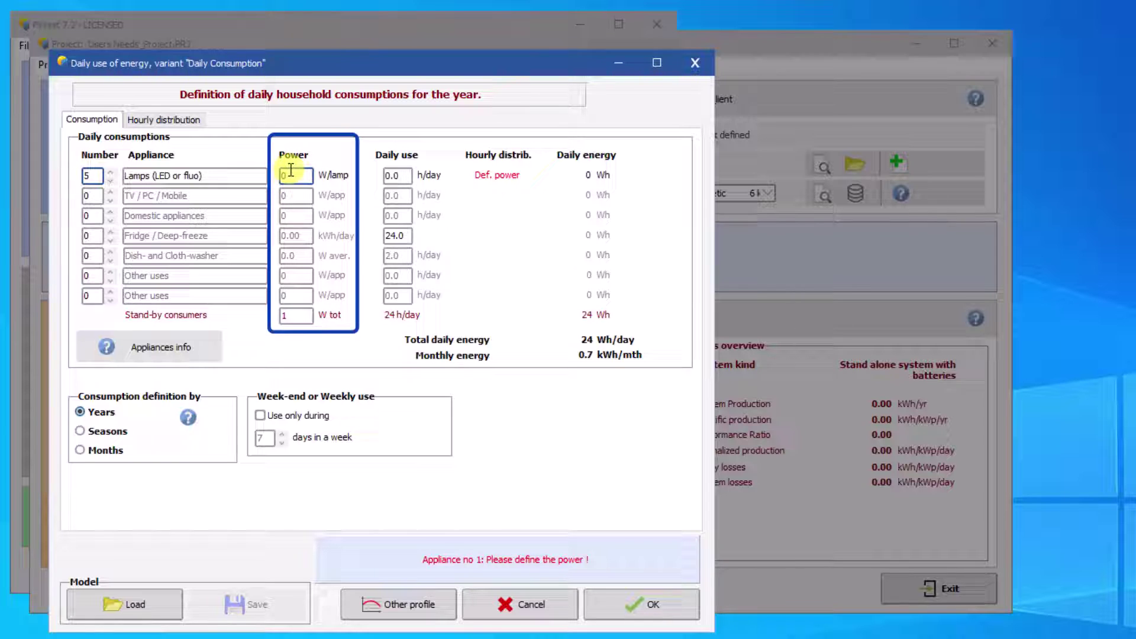
click(296, 175)
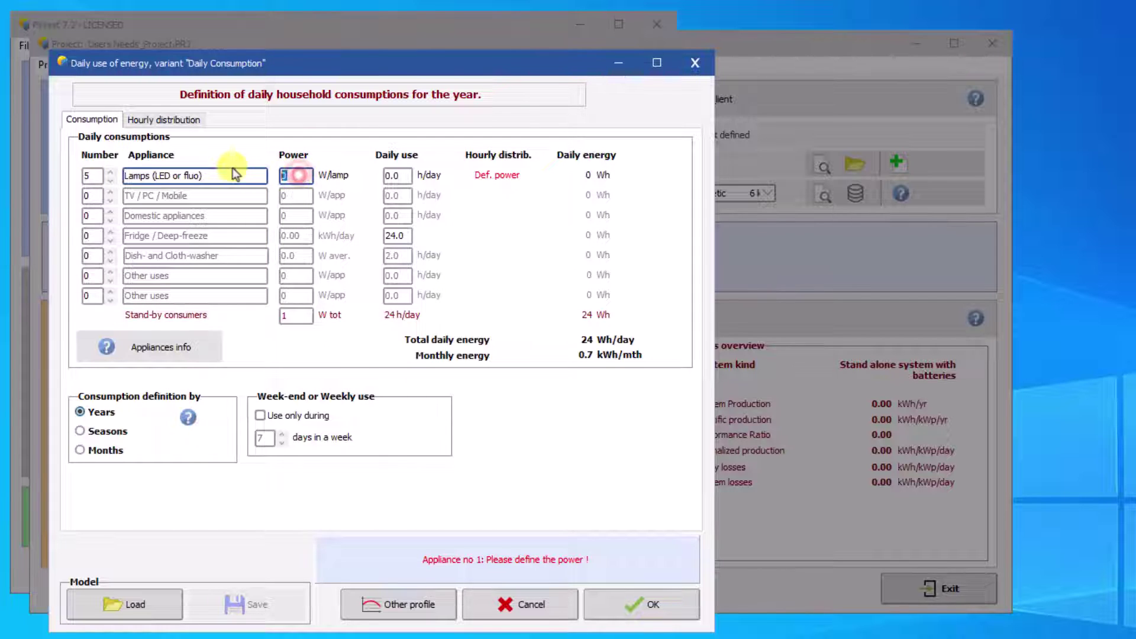
text(8)
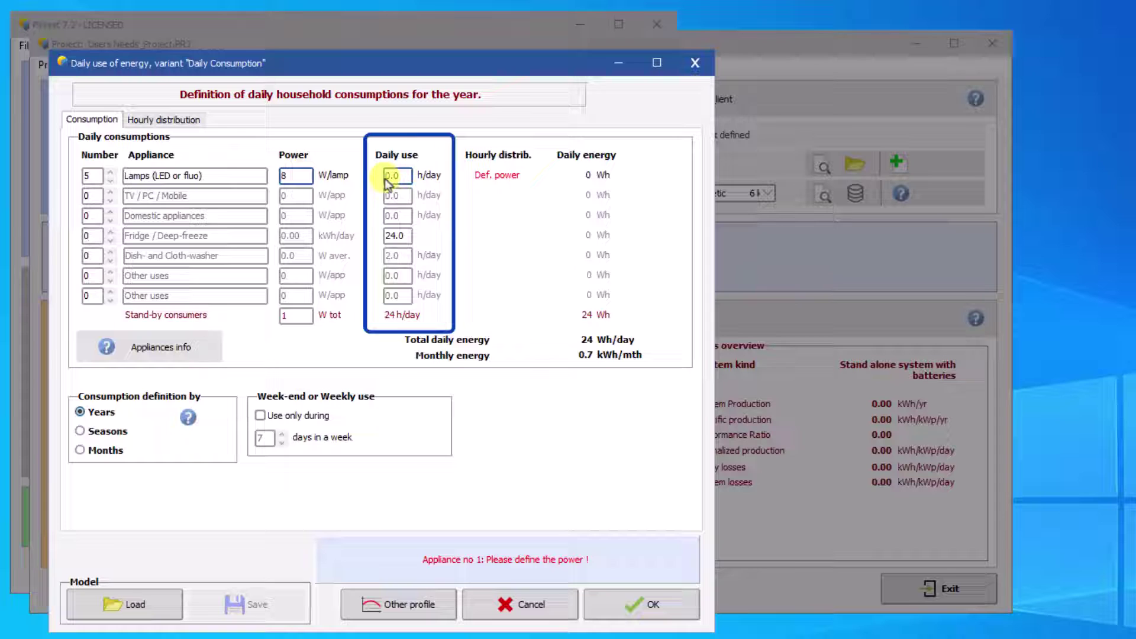
click(403, 177)
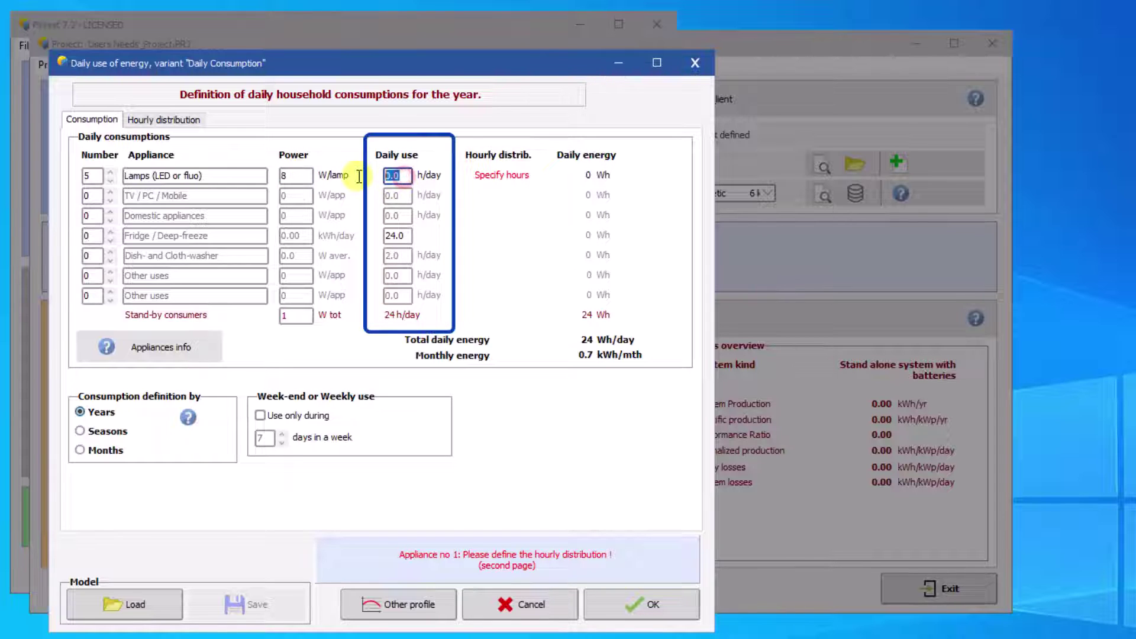
text(4)
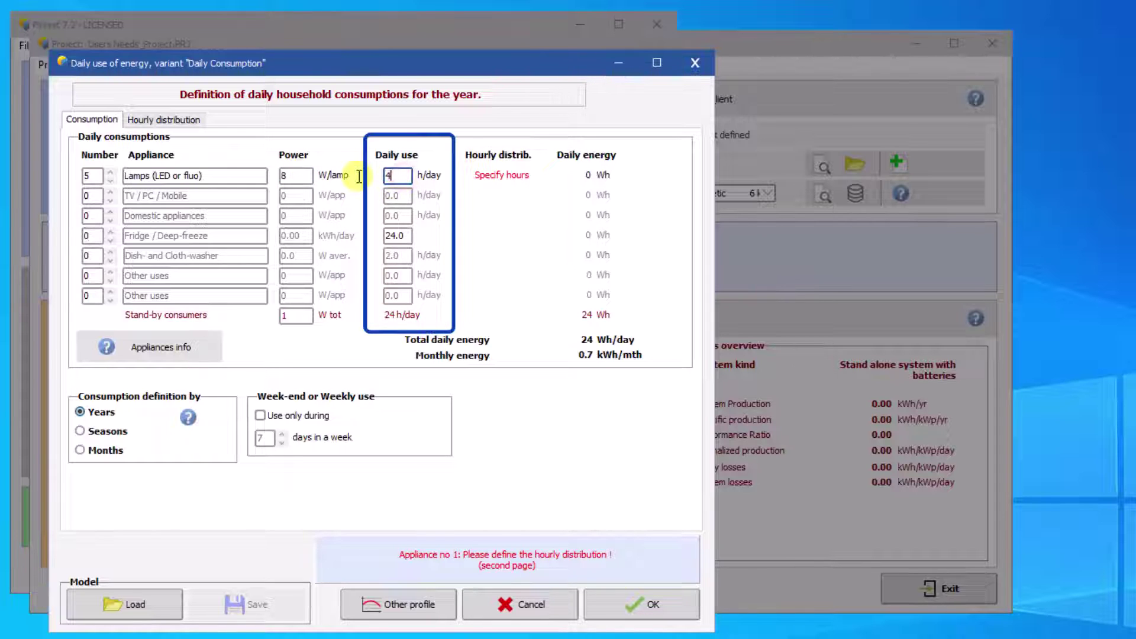
Enter 1 TV/PC of 70 W used 3 hours per day
click(91, 197)
text(1)
click(300, 194)
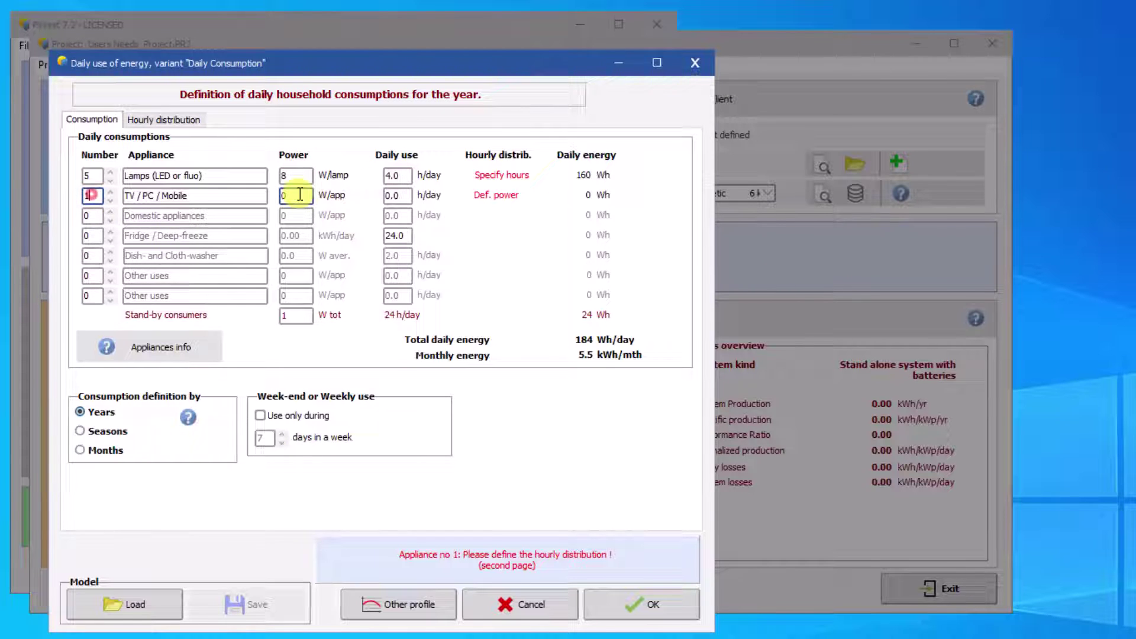
text(70)
click(395, 195)
text(3)
Add 2 domestic appliances at 405 W, 1 fridge, and 80 W stand-by consumers
click(92, 215)
text(2)
click(296, 215)
text(405)
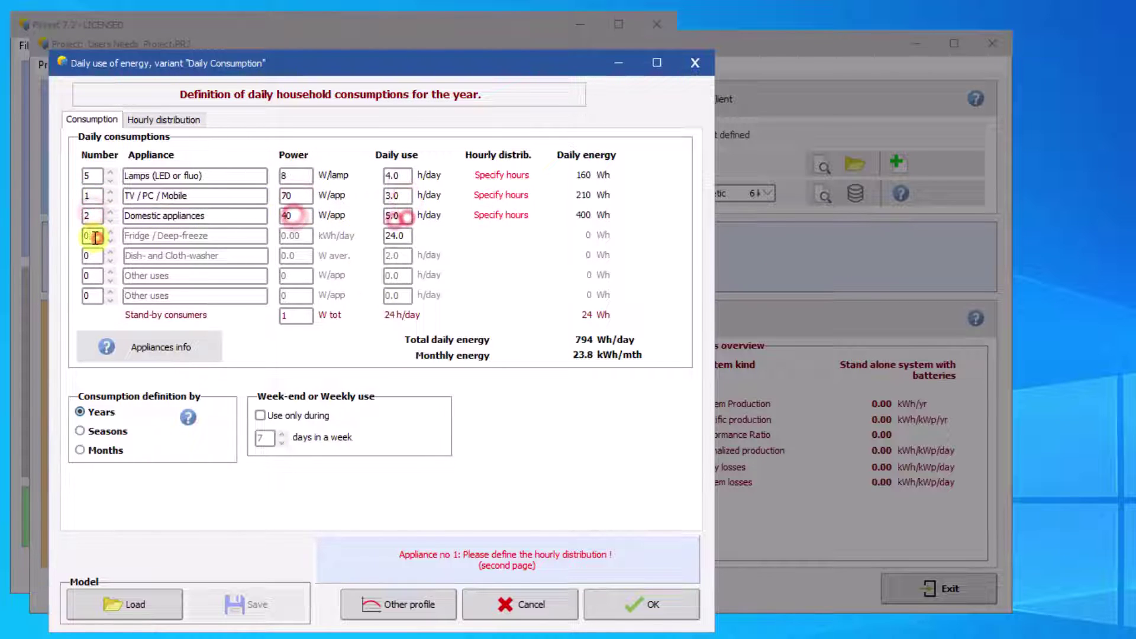
click(95, 237)
text(1)
click(296, 235)
click(295, 315)
text(80)
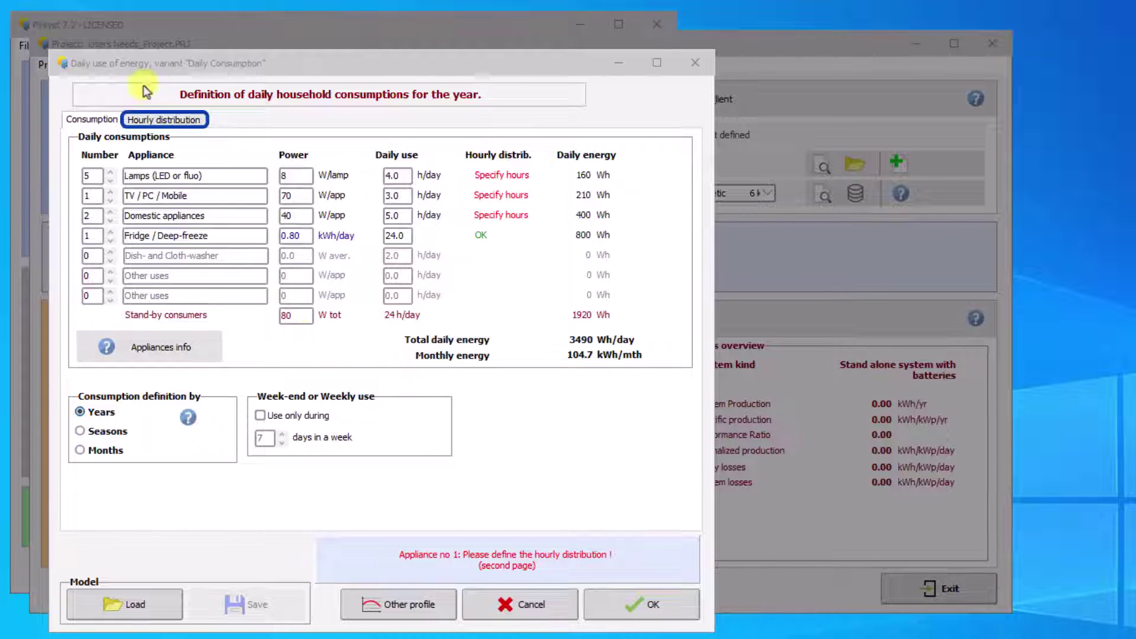
Mark lamp use as 3 evening hours around 18–21H on the hourly distribution
click(168, 120)
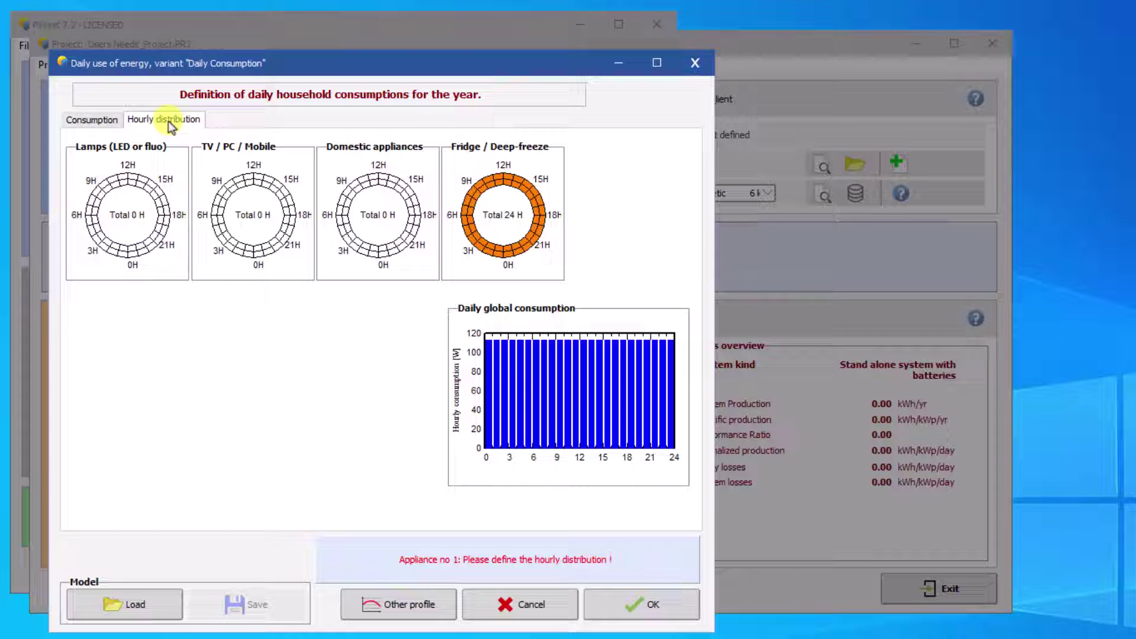
click(163, 218)
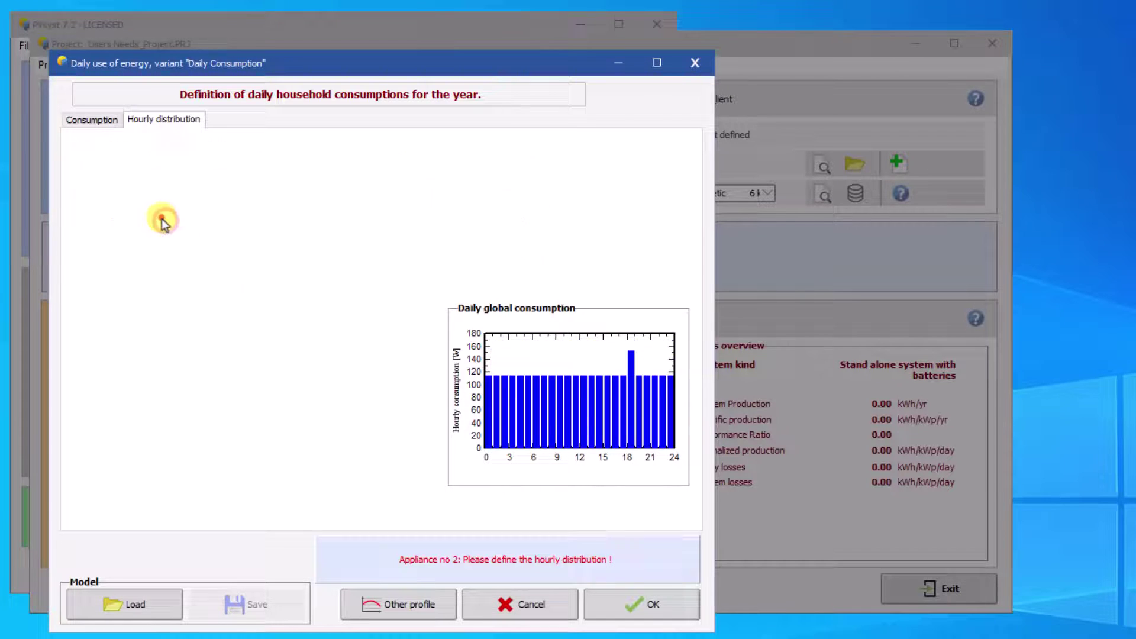
click(164, 230)
click(162, 234)
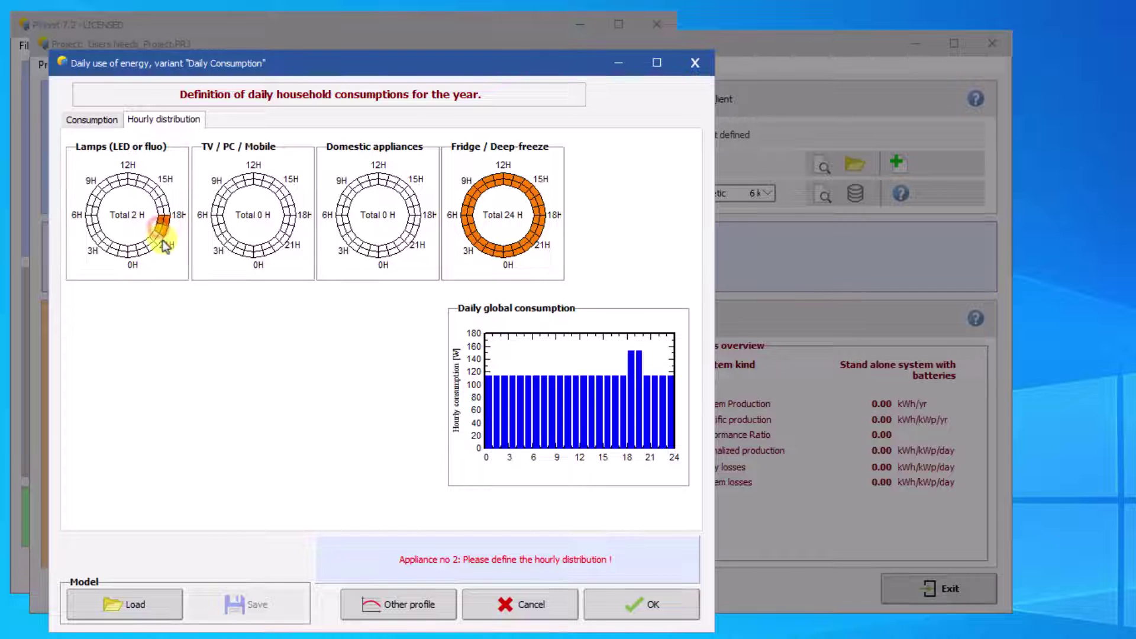
click(160, 238)
click(158, 242)
click(155, 244)
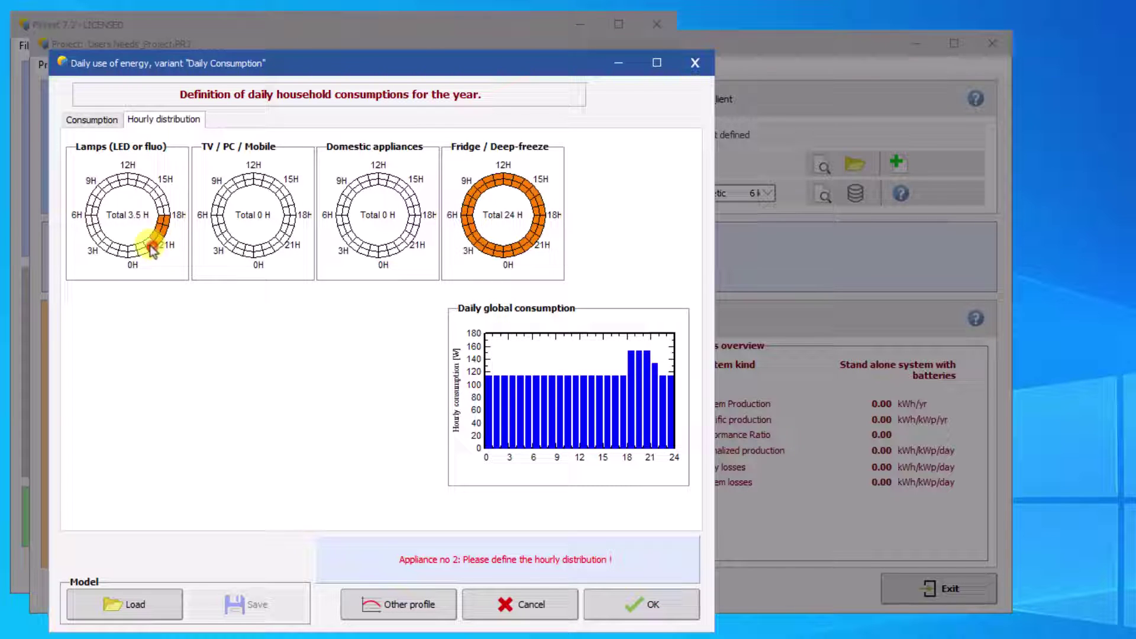
click(152, 246)
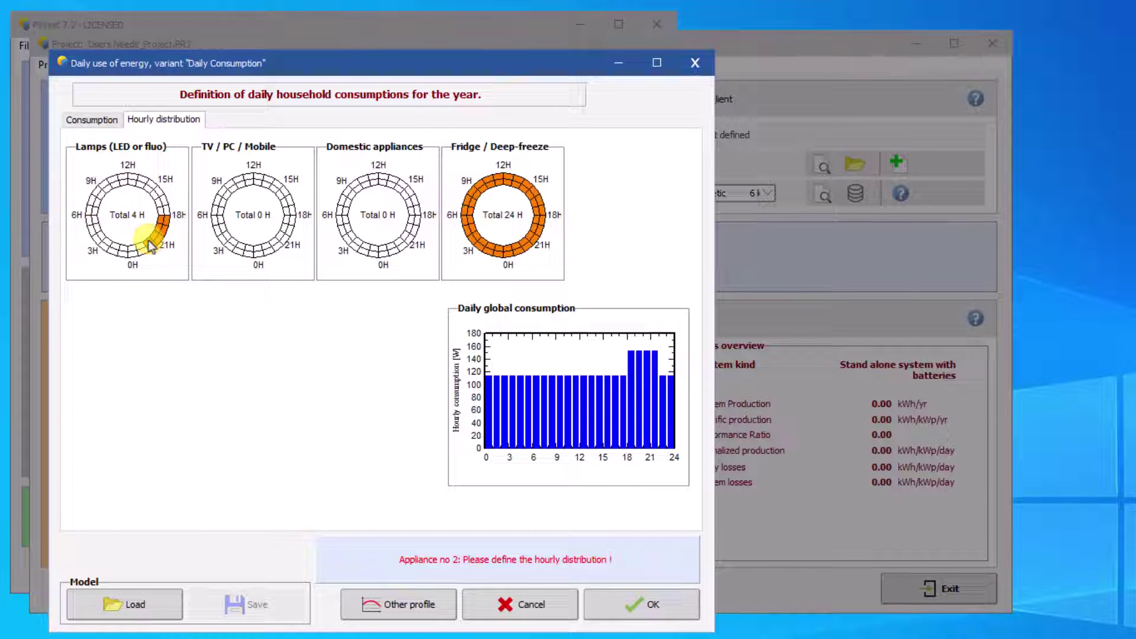
click(157, 238)
click(156, 238)
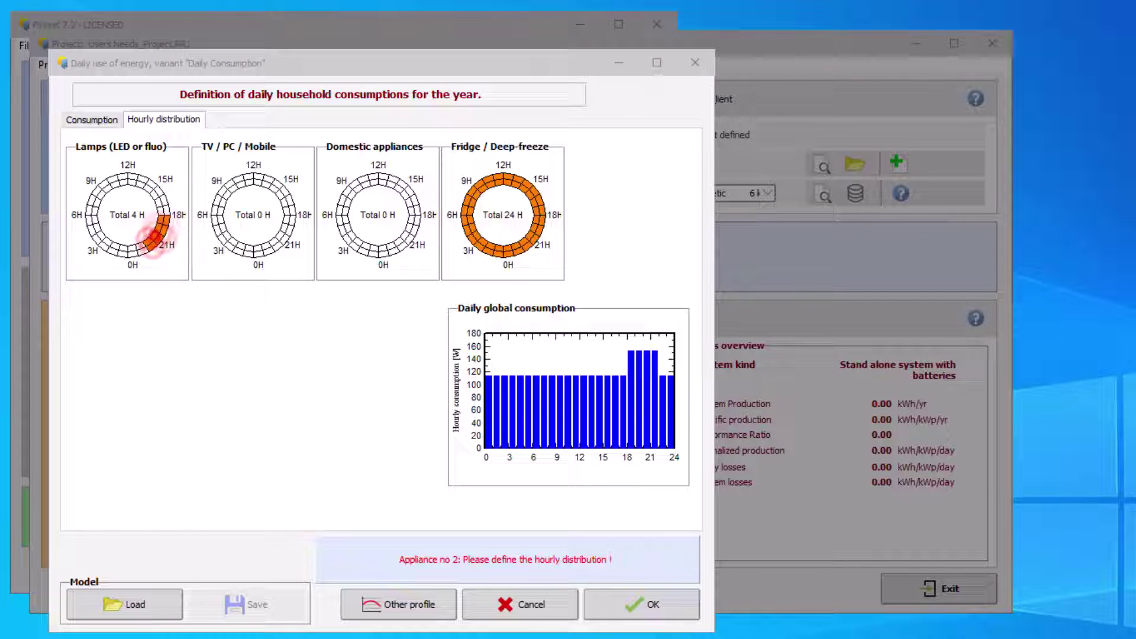
click(159, 241)
Mark TV/PC use at midday and evening, domestic appliances in morning and midday
click(260, 180)
click(269, 184)
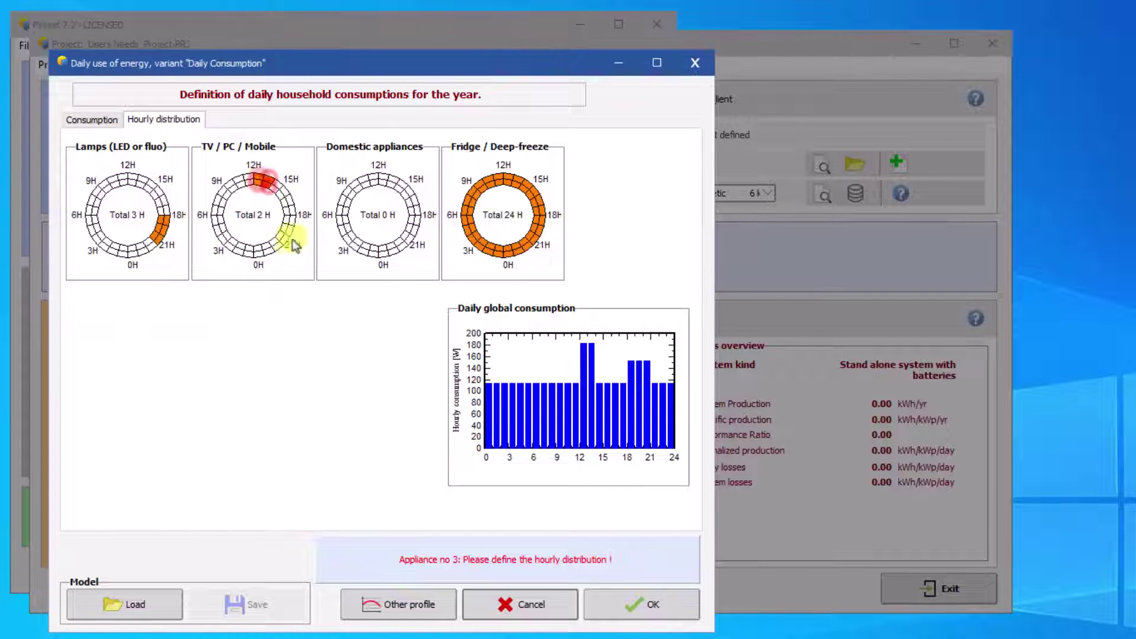
click(283, 231)
click(287, 236)
click(342, 209)
click(344, 199)
click(372, 177)
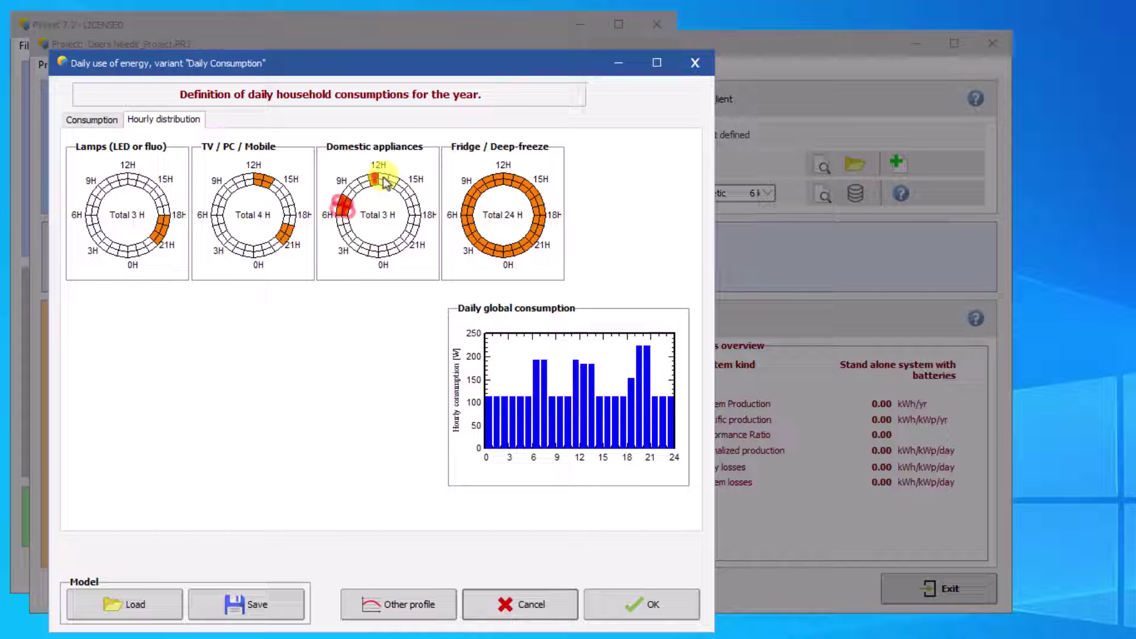
click(379, 177)
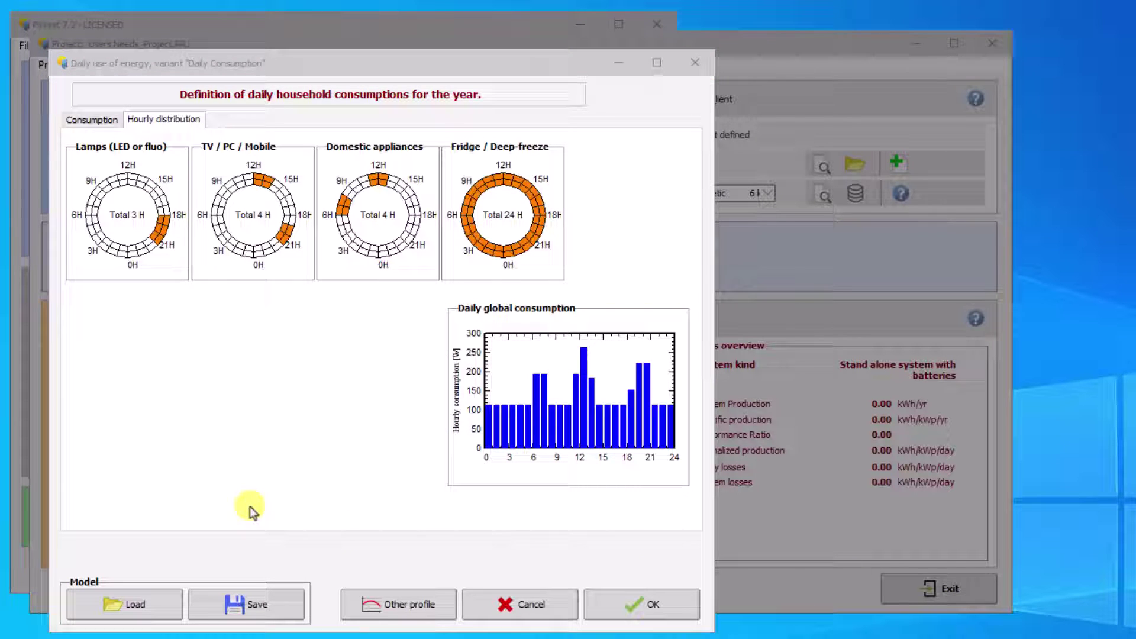
Try Months and Seasons, browse Autumn, Winter and Summer values, then keep Years
click(81, 119)
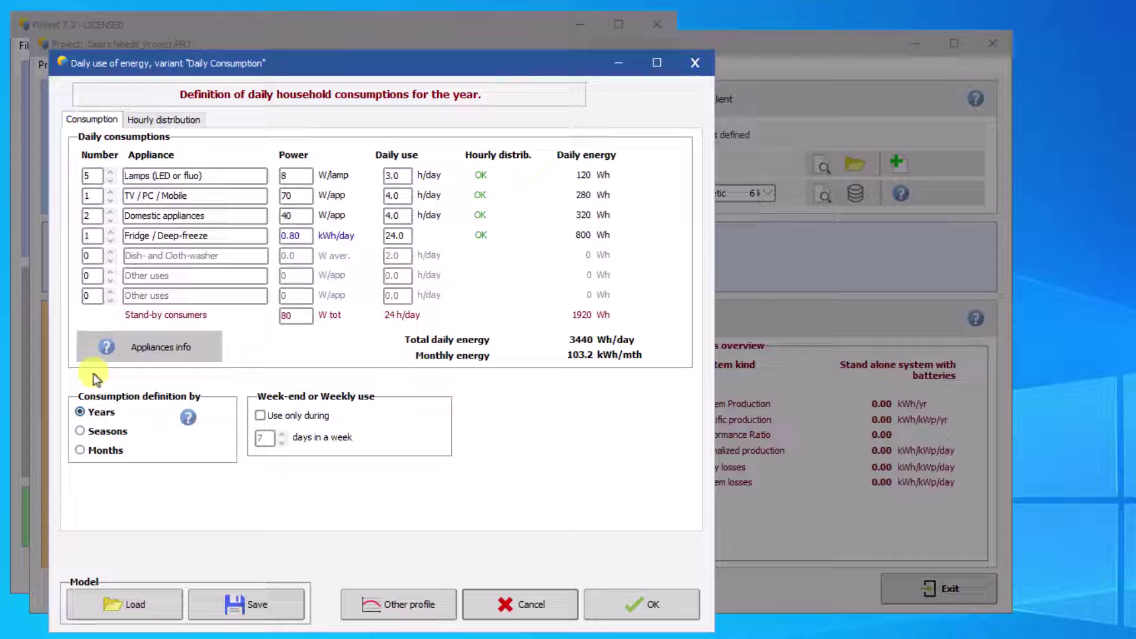
click(93, 449)
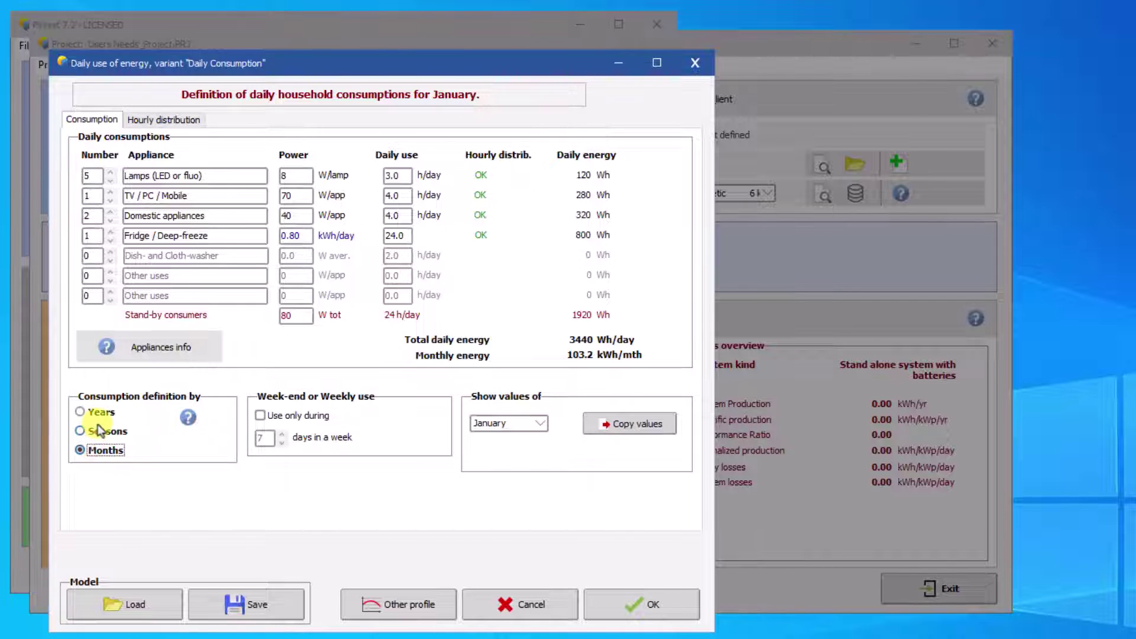
click(99, 430)
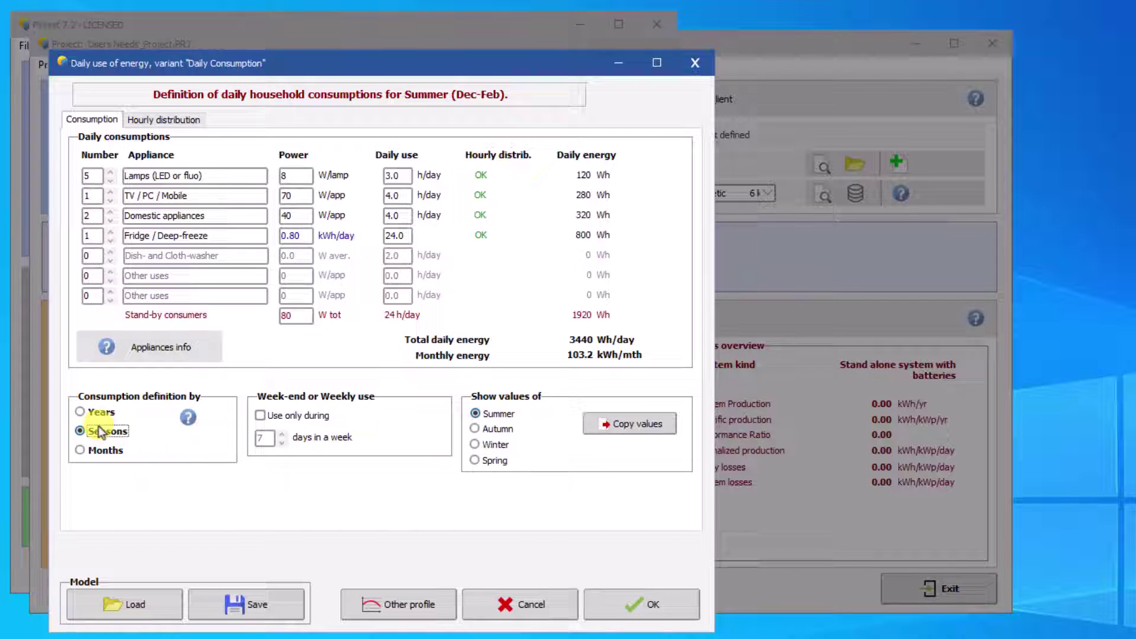
click(100, 414)
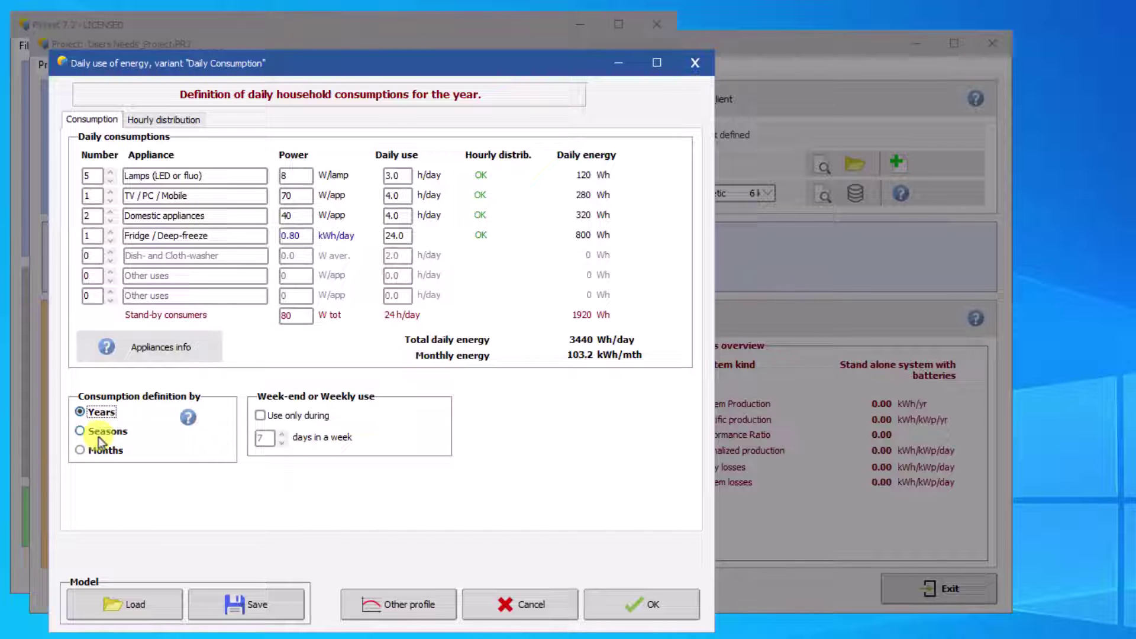
click(99, 432)
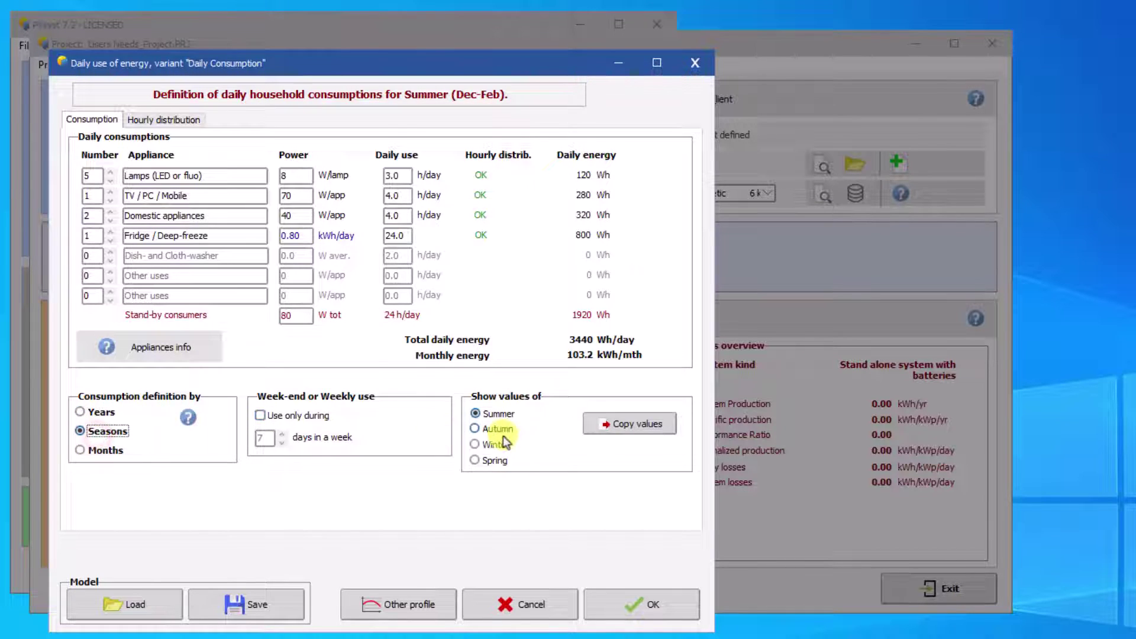
click(503, 435)
click(500, 445)
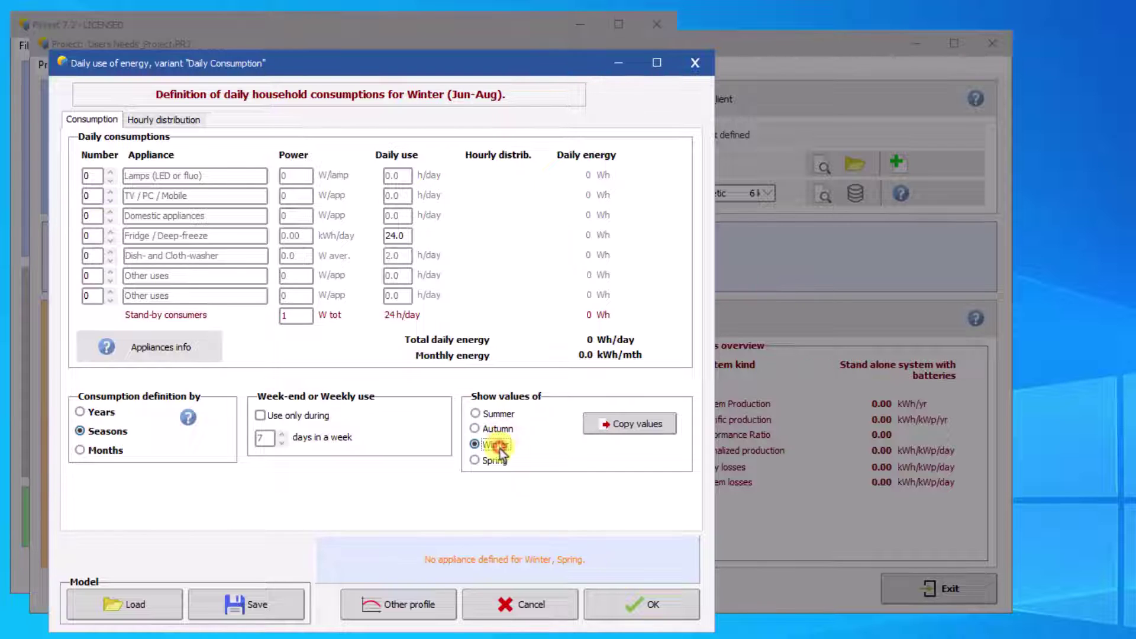
click(493, 414)
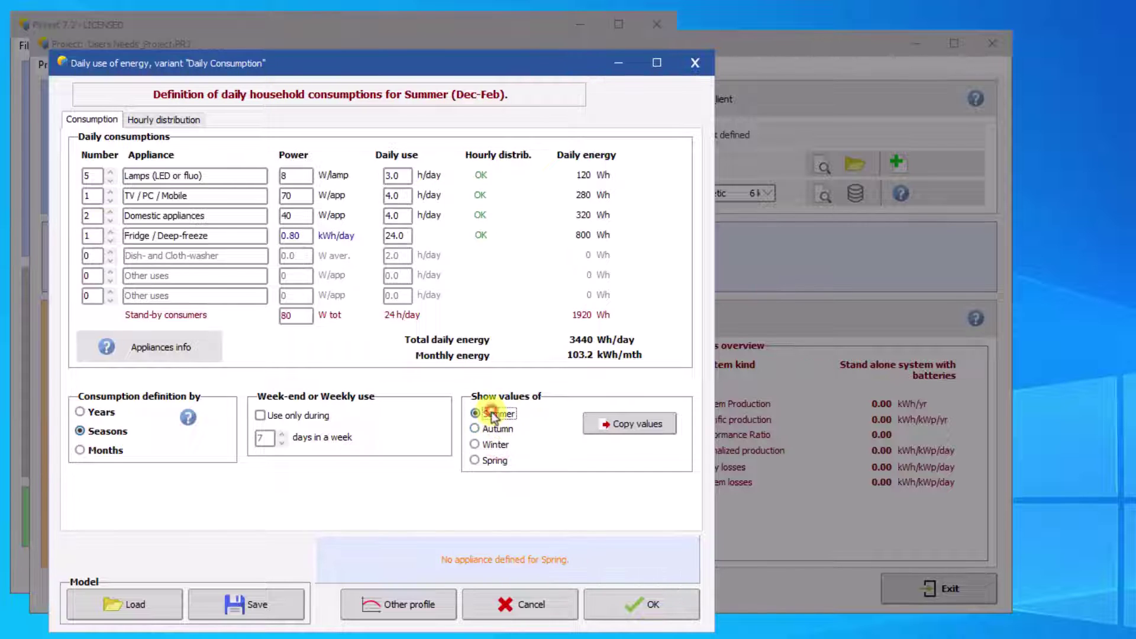
click(95, 413)
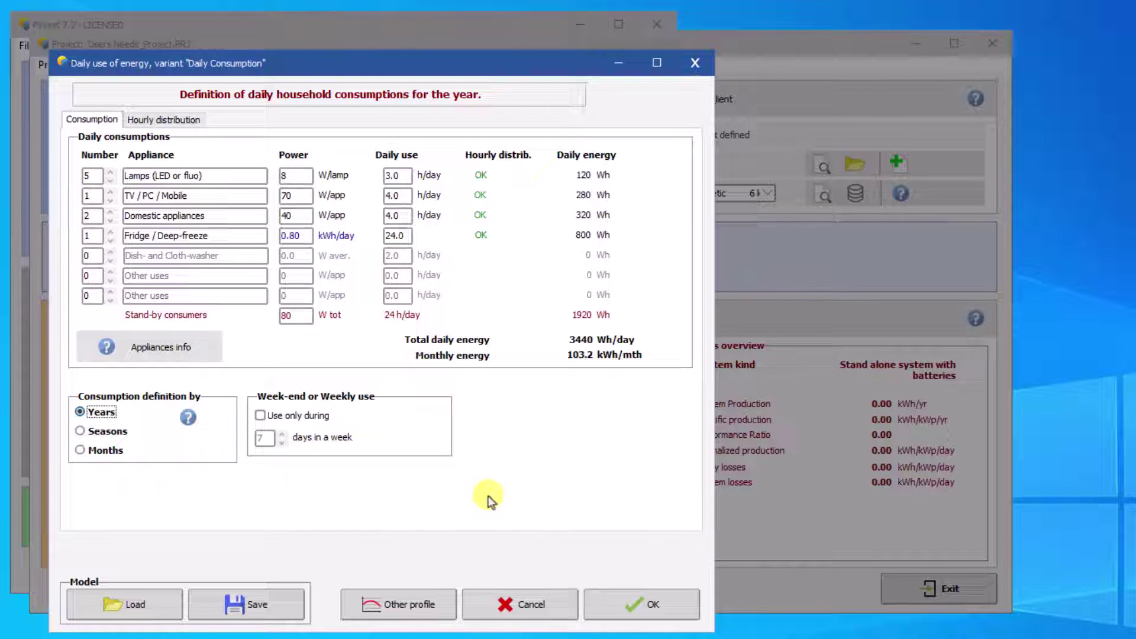
Accept the household daily consumption definition to return to variant VC1
click(645, 603)
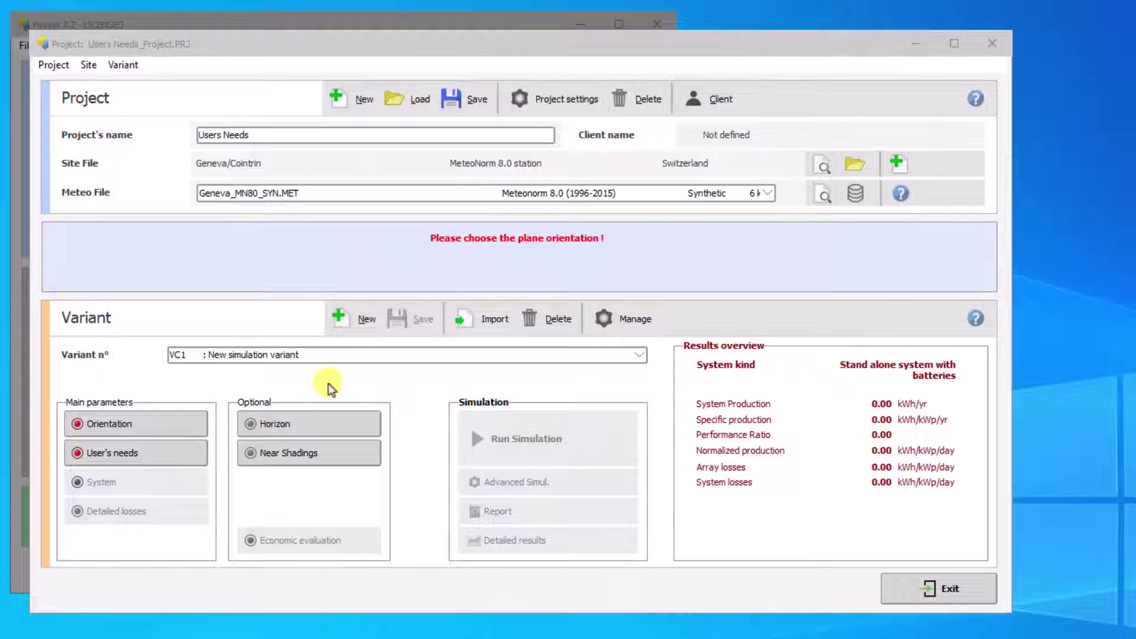
Switch VC1's user's needs to the Monthly values load profile
click(159, 452)
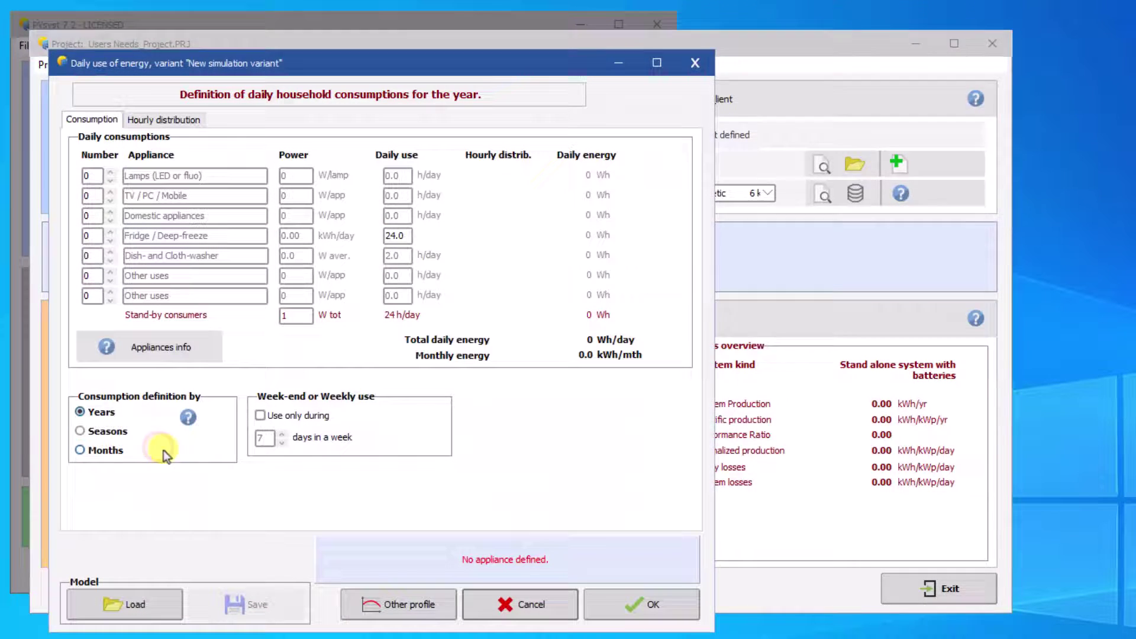
click(418, 615)
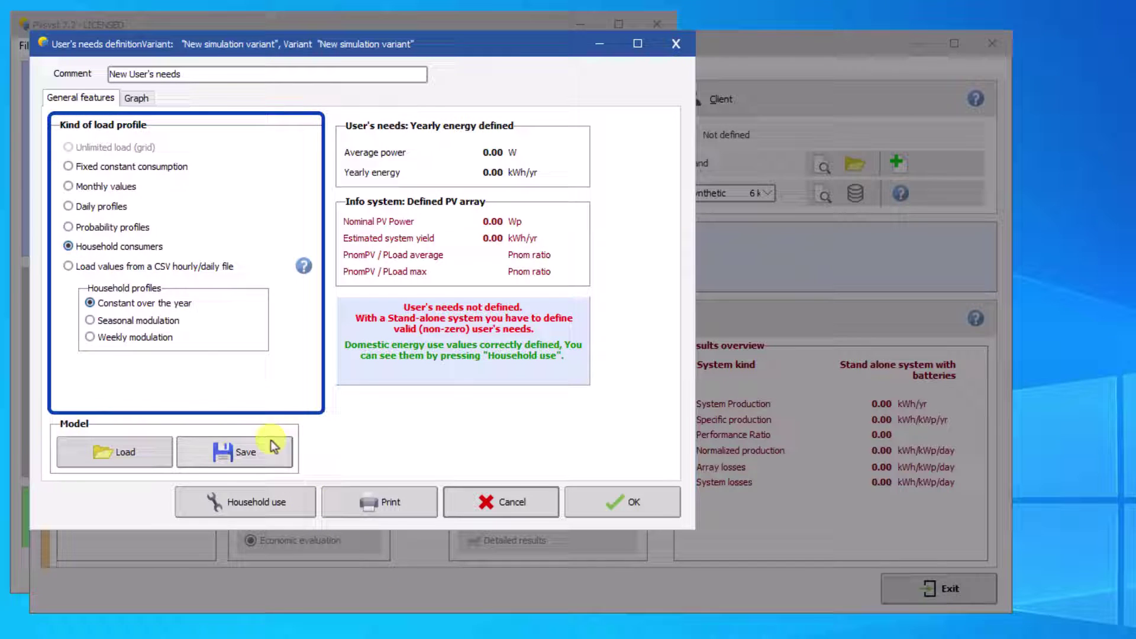
click(98, 188)
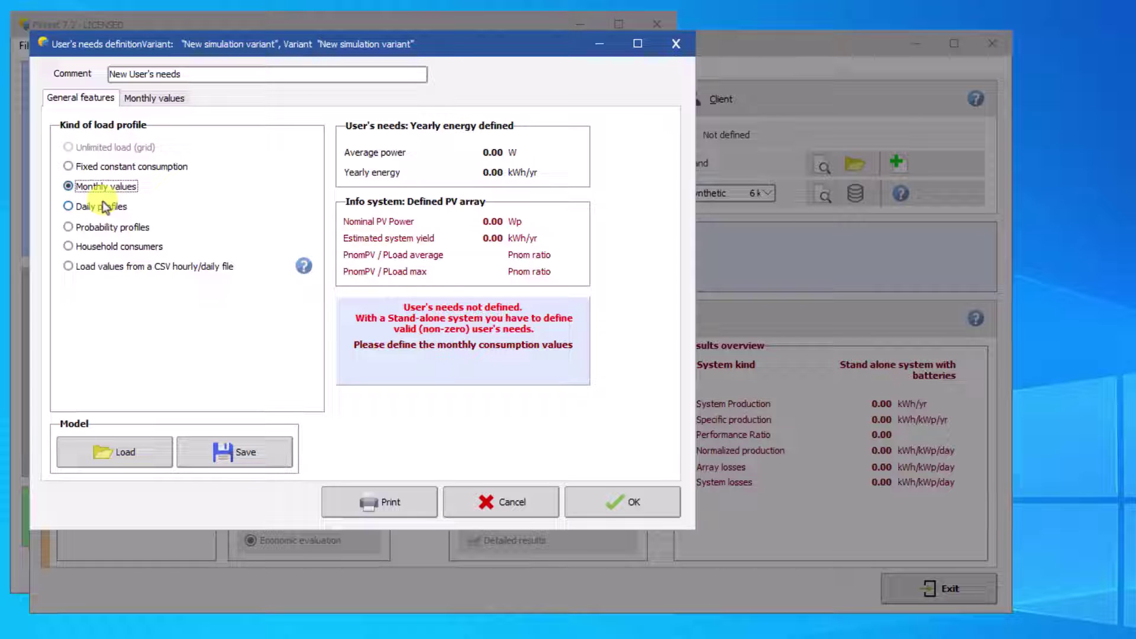
Set monthly needs in kWh/day and enter the first values 4.8, 5.2, 6 and 5.4
click(159, 98)
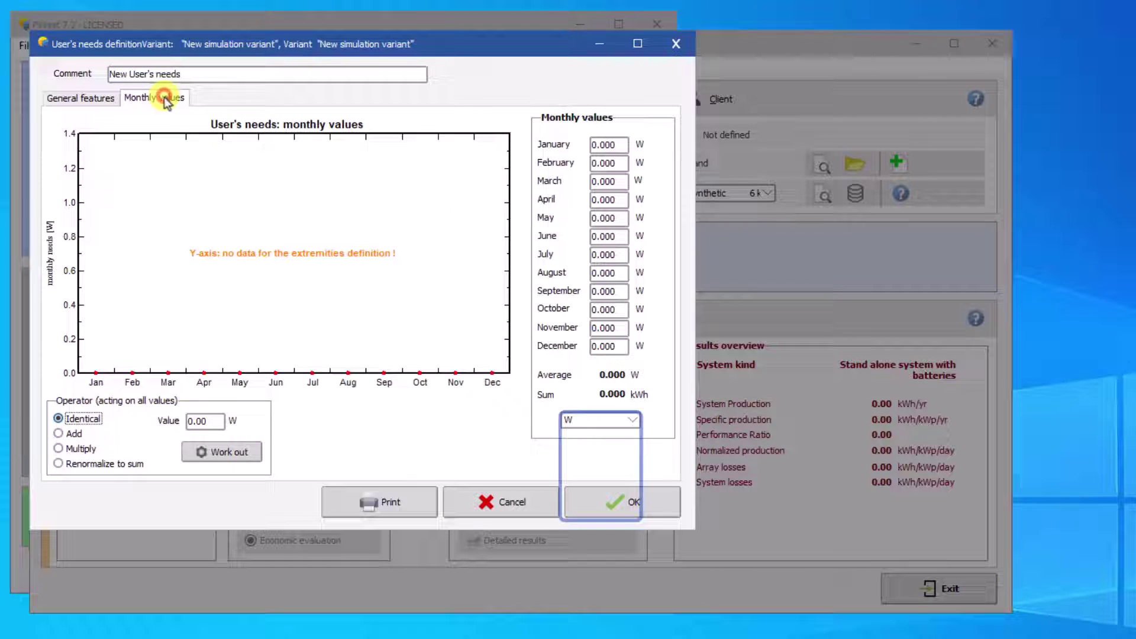
click(632, 420)
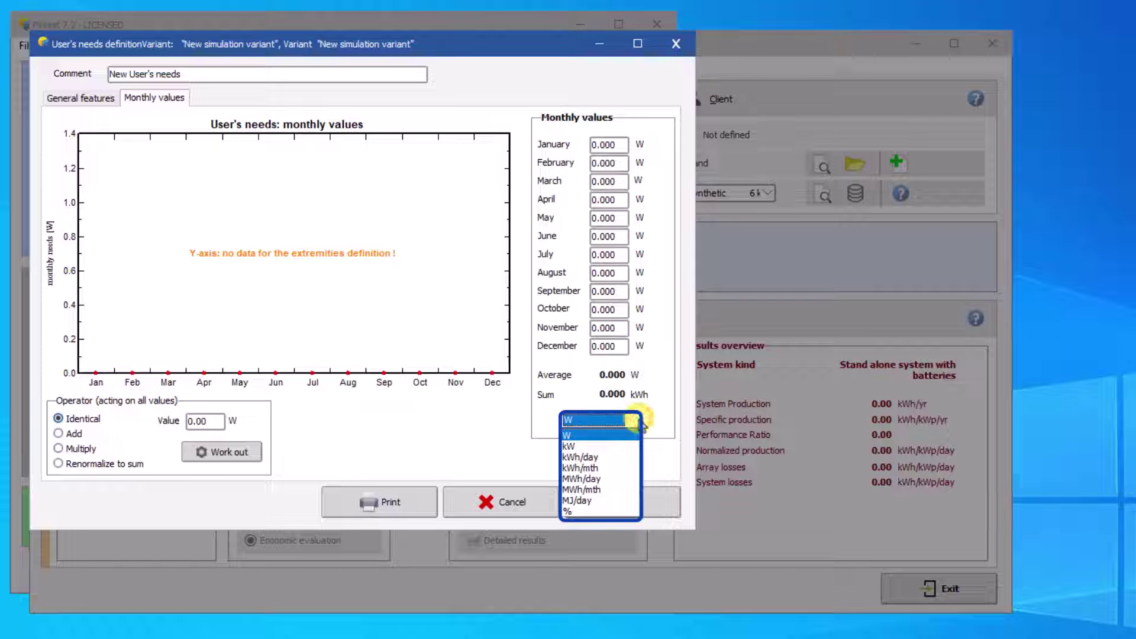
click(623, 459)
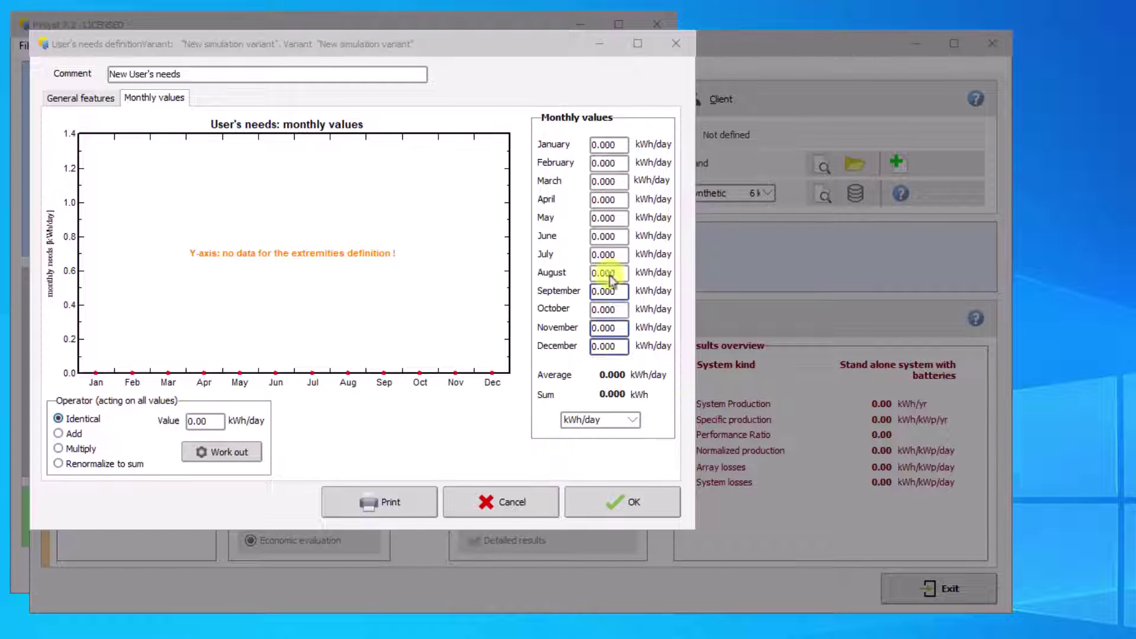
click(615, 145)
text(4.8)
click(620, 165)
text(5.2)
click(620, 181)
text(6)
click(619, 200)
text(5.4)
Enter the remaining monthly values 5, 5.3, 5.5 and 6 kWh/day
click(620, 218)
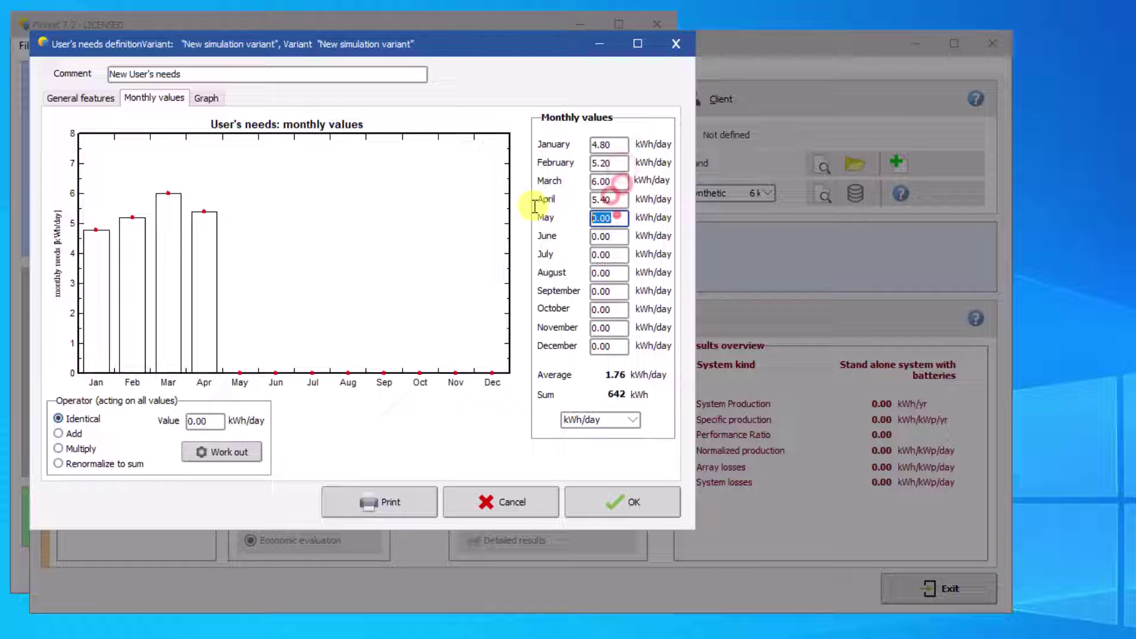
text(5)
click(621, 236)
text(5.3)
click(620, 309)
text(5.5)
click(620, 327)
text(5.5)
click(620, 346)
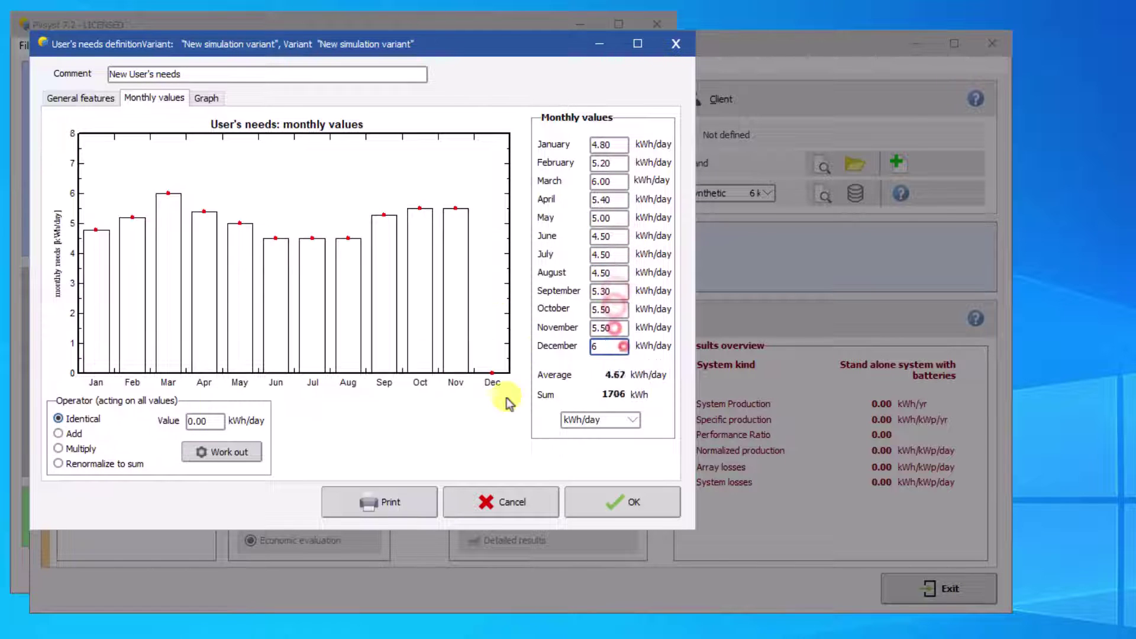
text(6)
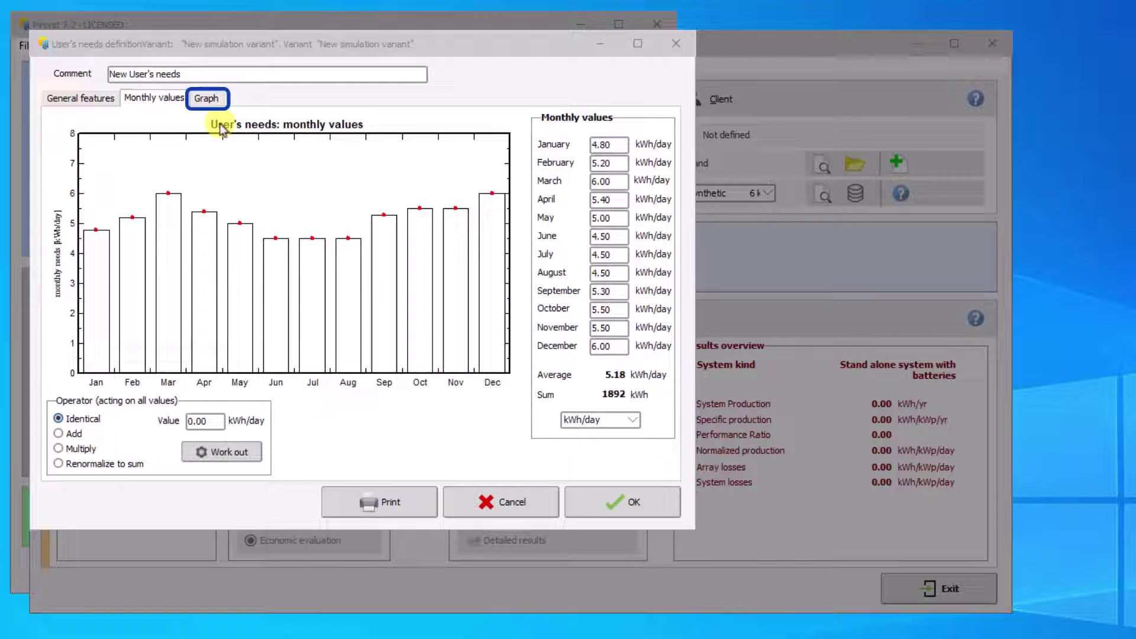
Review the entered monthly needs as energy bars on the Graph page
click(207, 99)
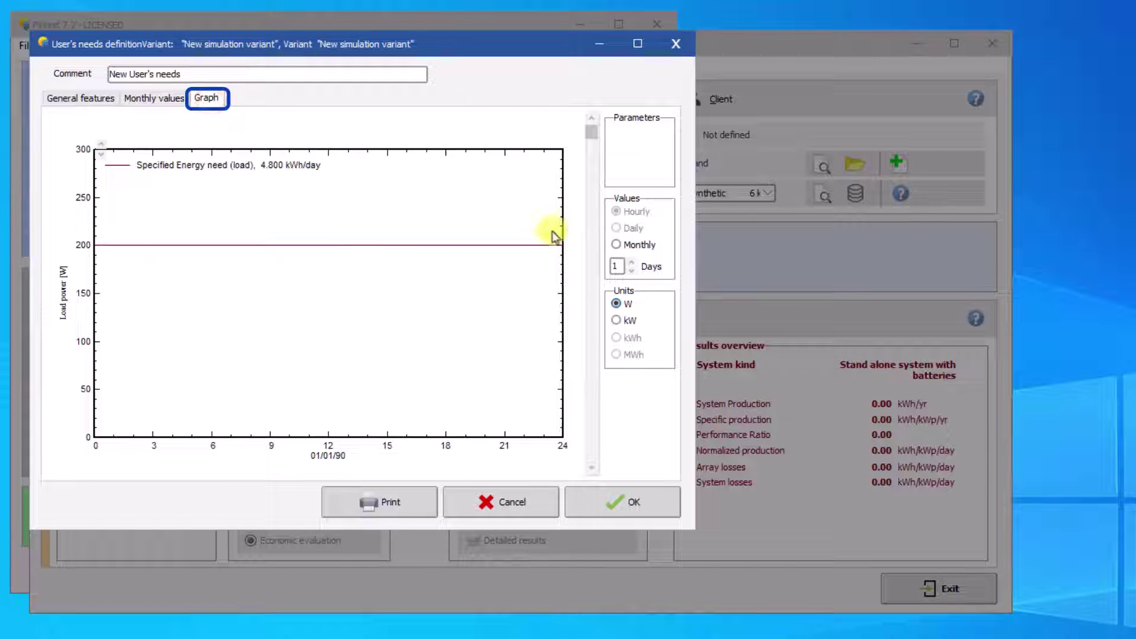
click(627, 245)
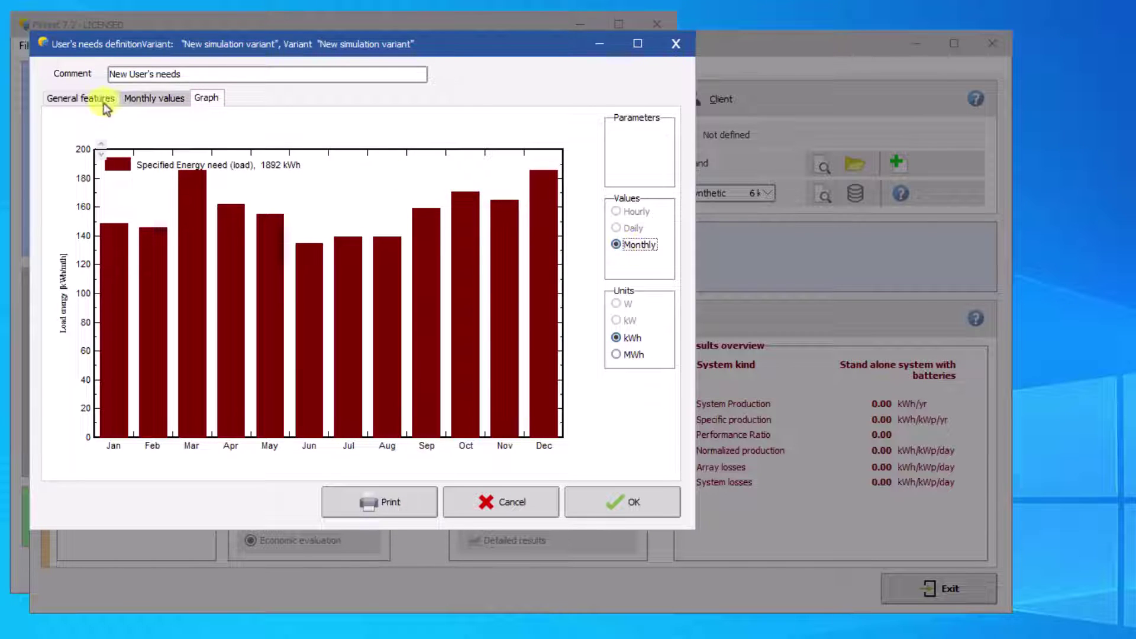
click(87, 99)
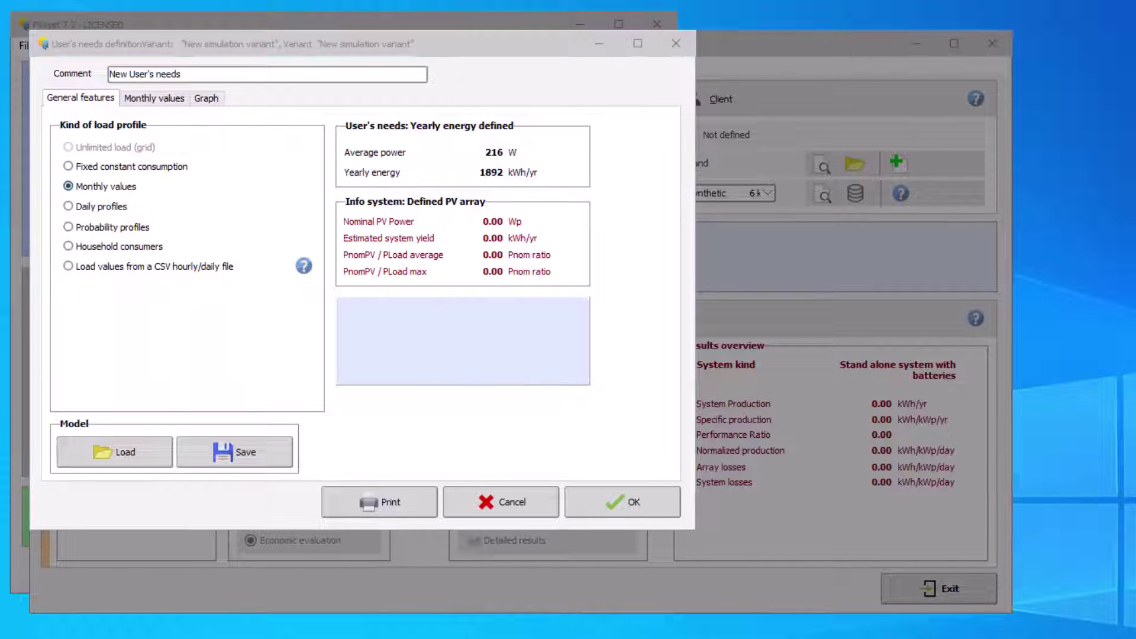
Load needs from a CSV hourly file using the reloaded Household_BDEW_H0 template
click(68, 265)
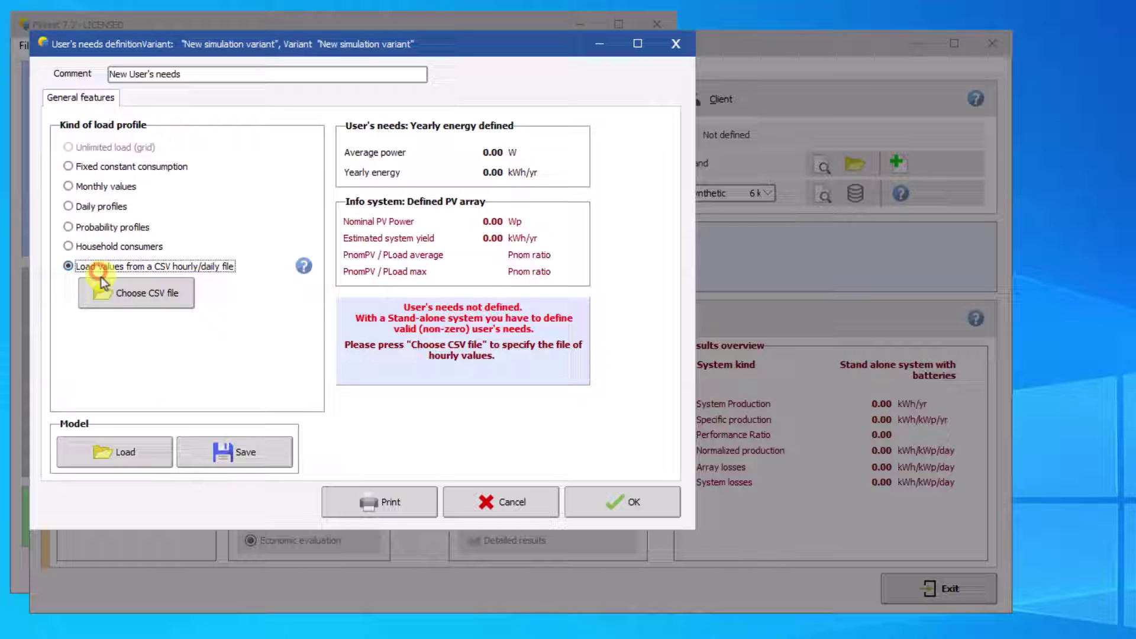
click(110, 293)
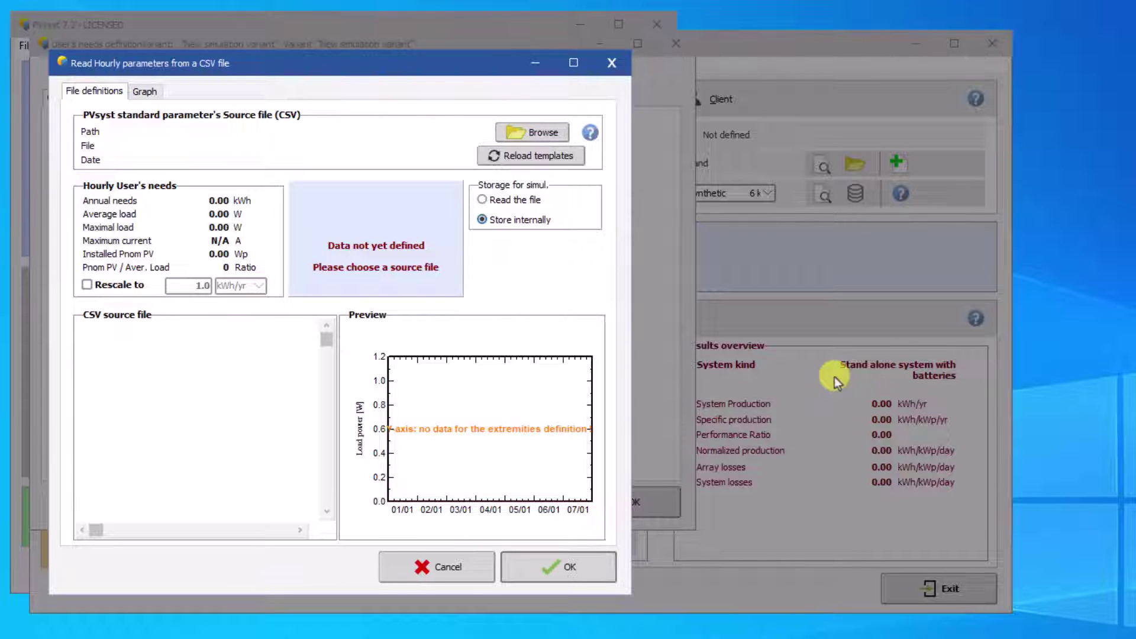
key(Tab)
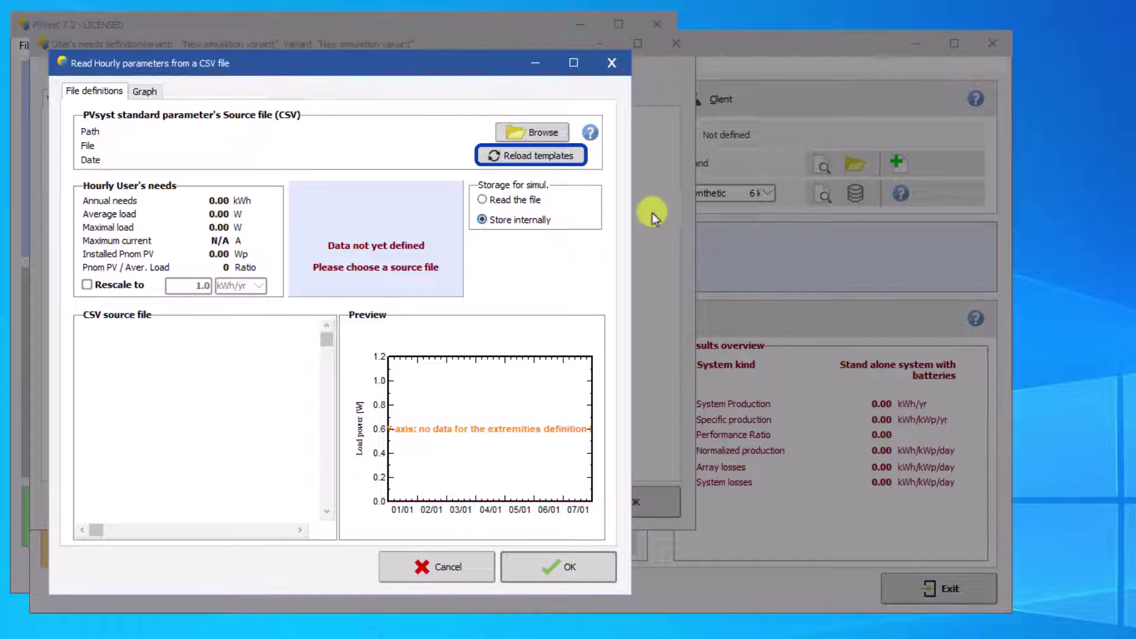
click(567, 155)
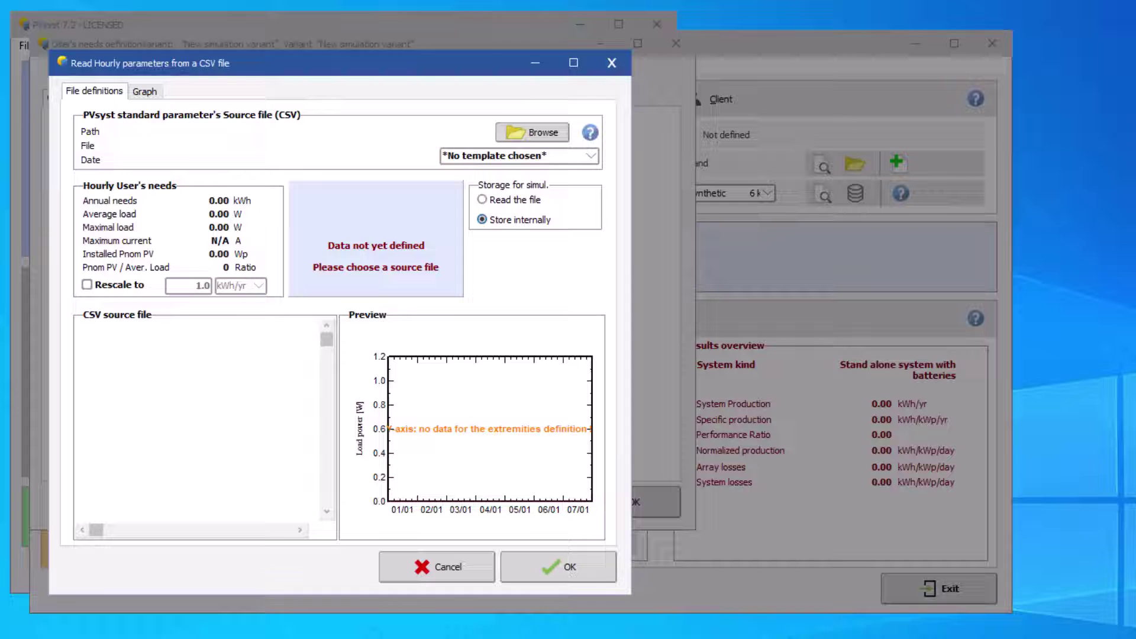
click(584, 159)
click(589, 247)
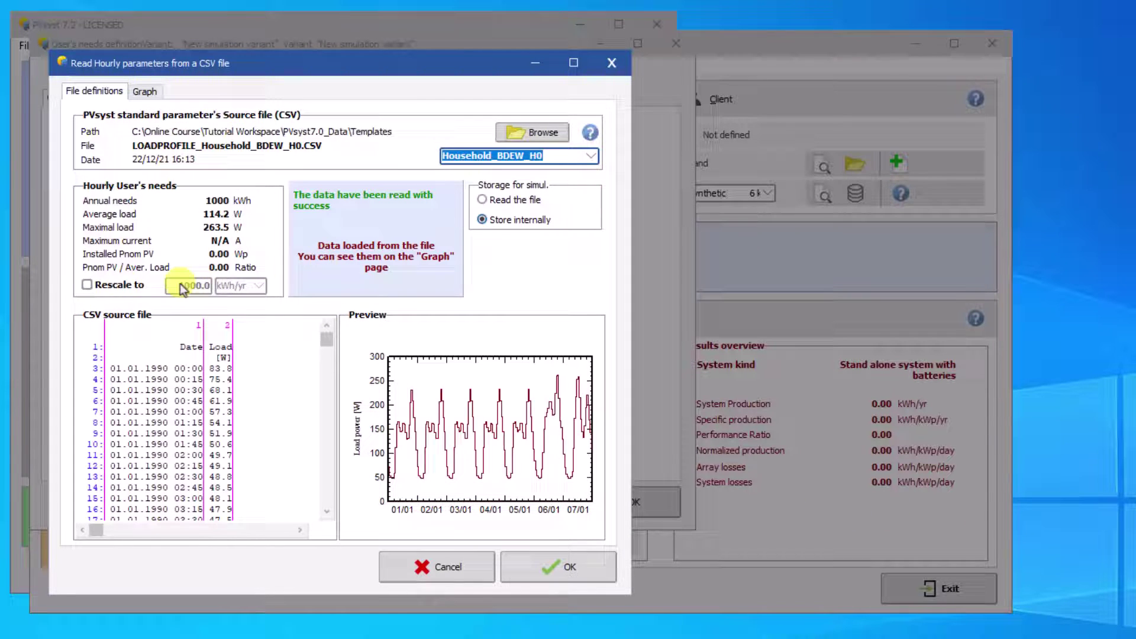
Rescale the profile to 3500 kWh/yr, check the 8-day load graph, and accept it
click(87, 285)
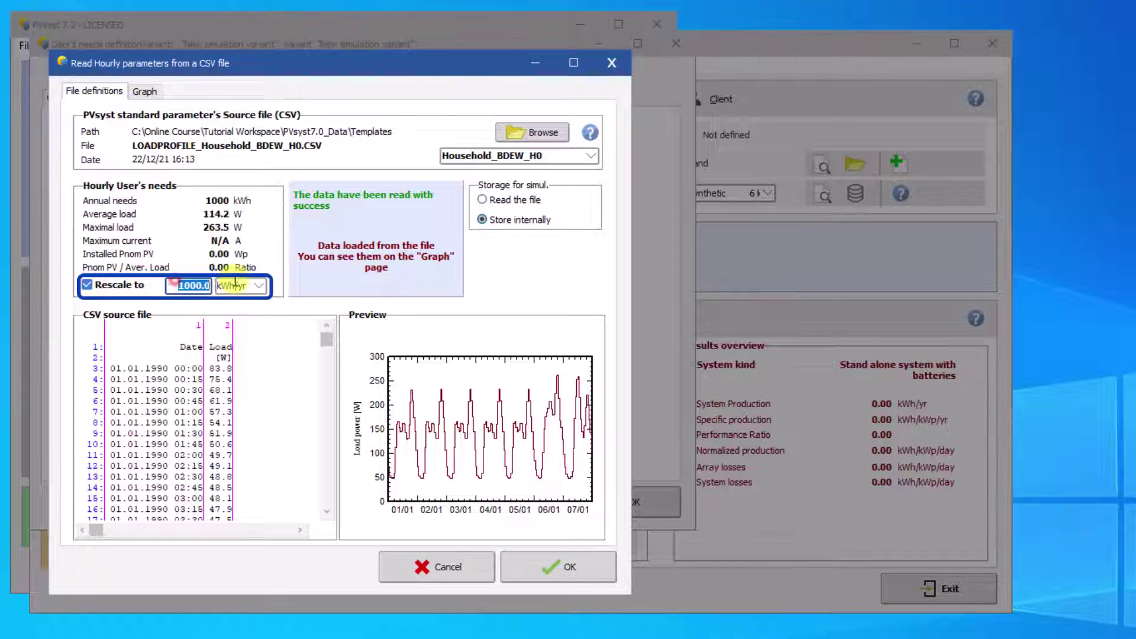
text(3500)
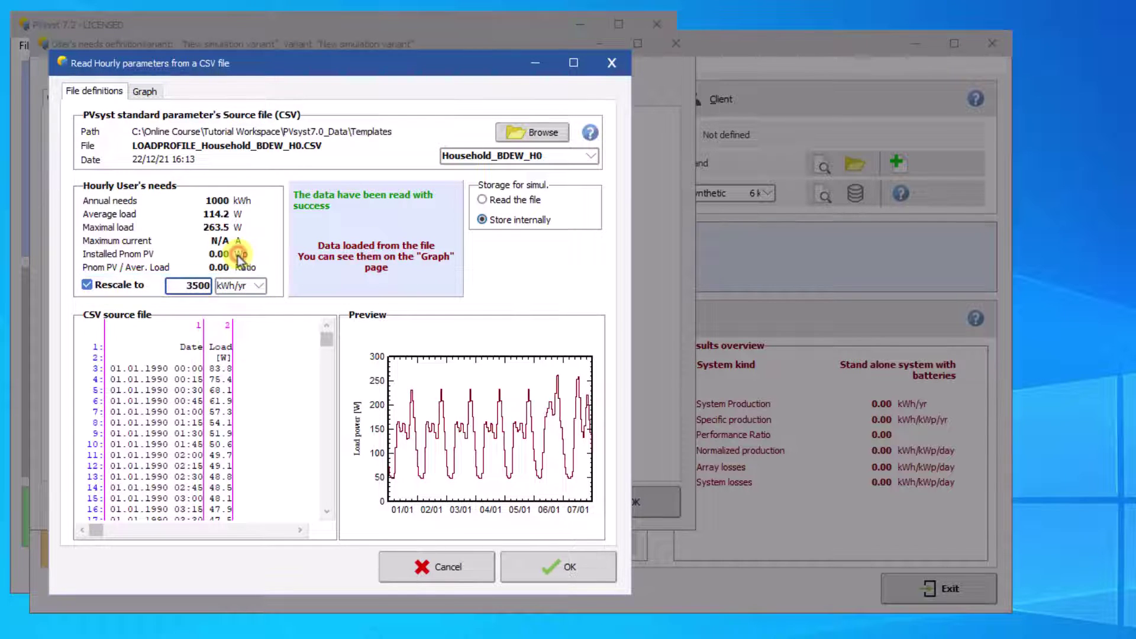
key(Tab)
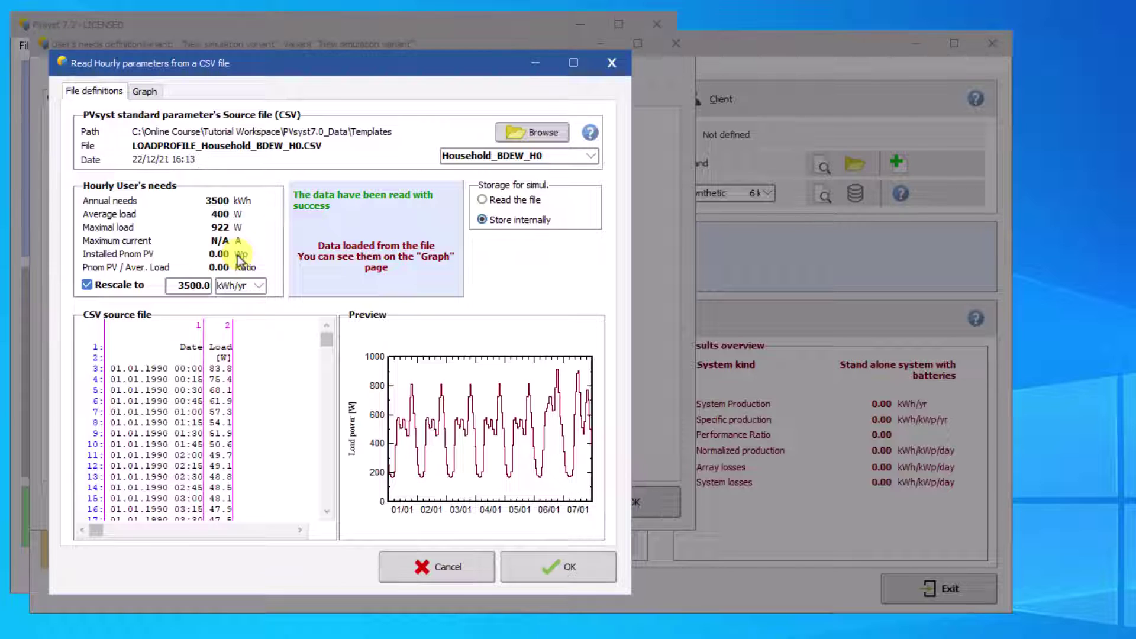
click(144, 92)
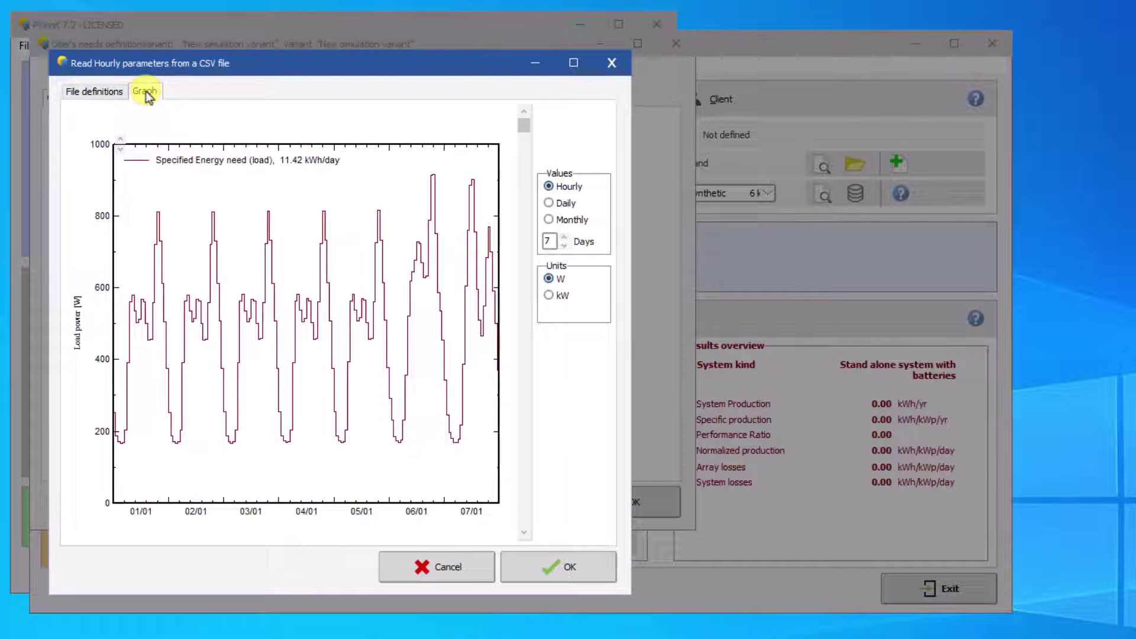
click(563, 237)
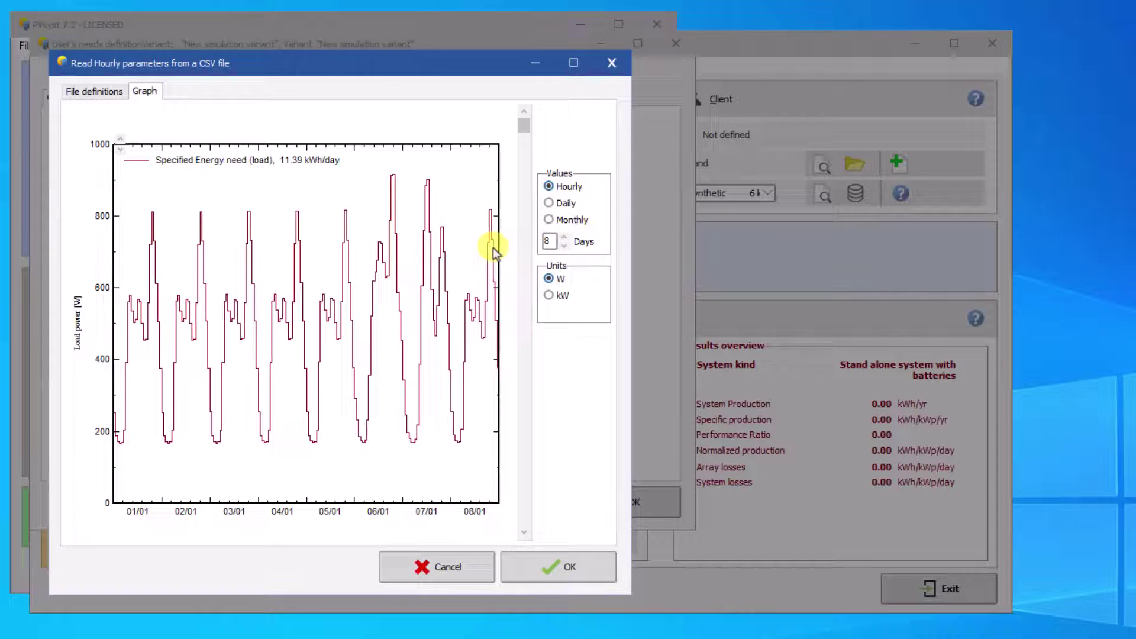
click(563, 563)
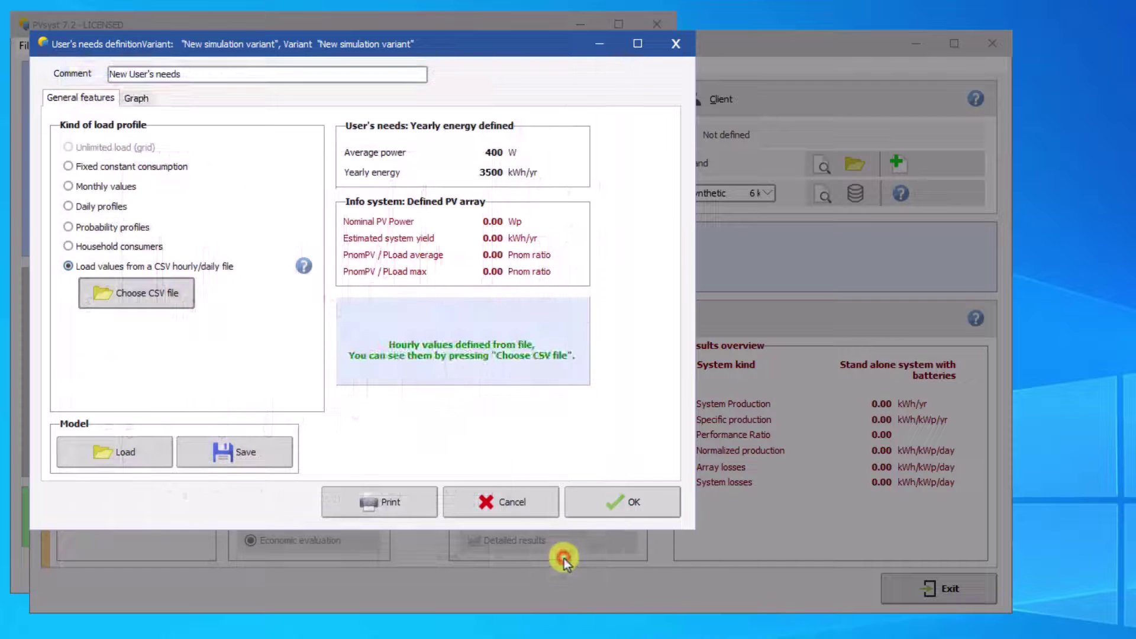
Load the saved Household 10 kWh/day user's needs template for VC1
click(613, 506)
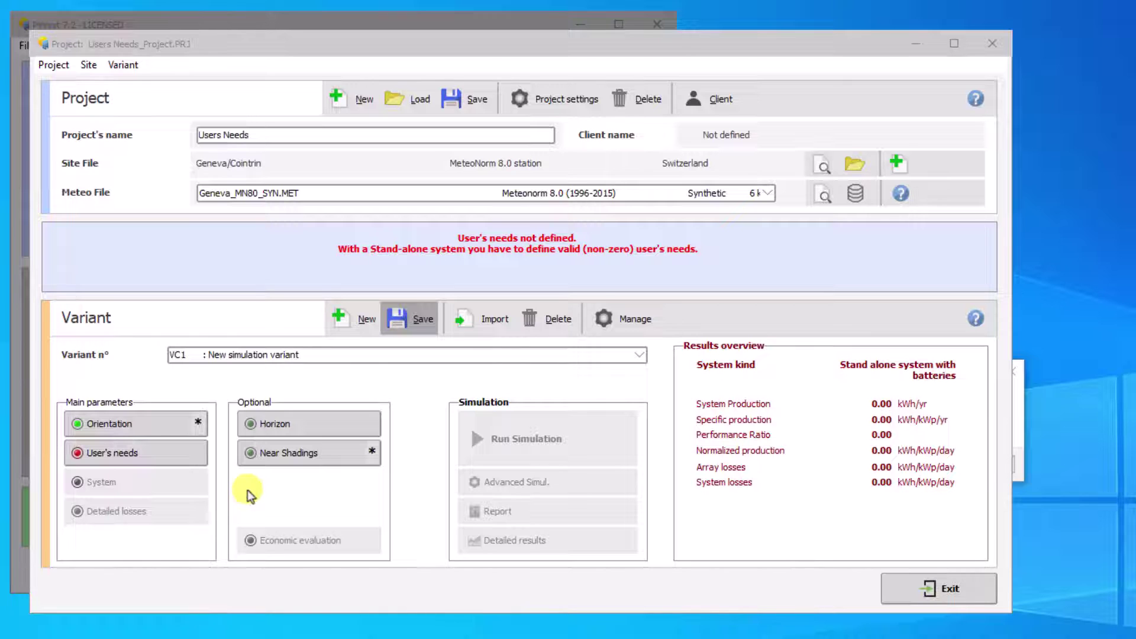
click(167, 459)
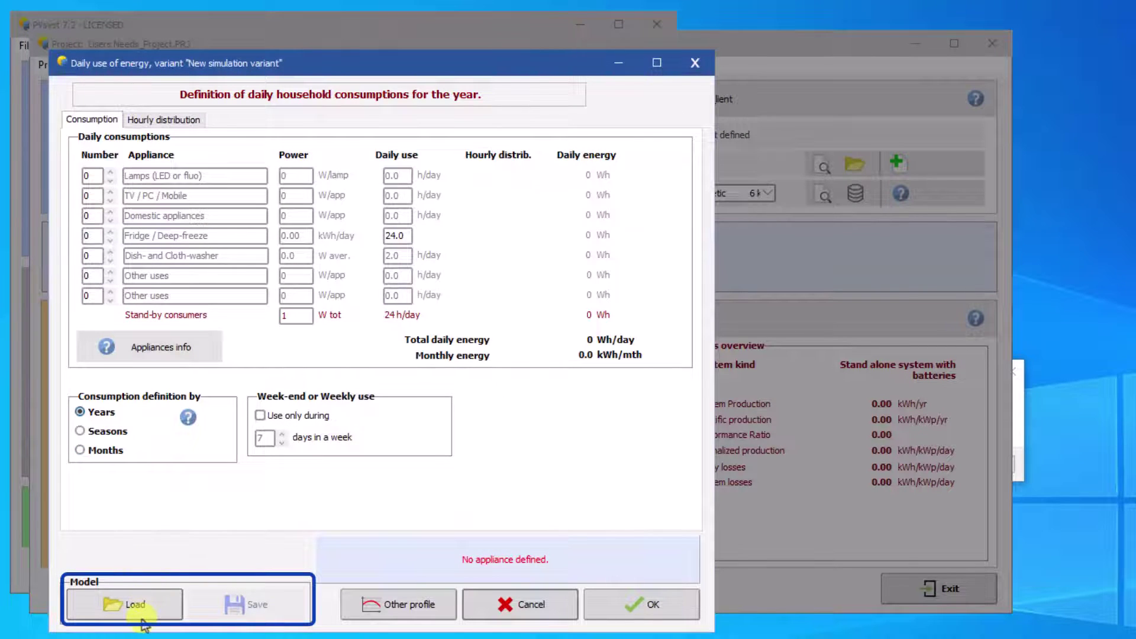
click(148, 613)
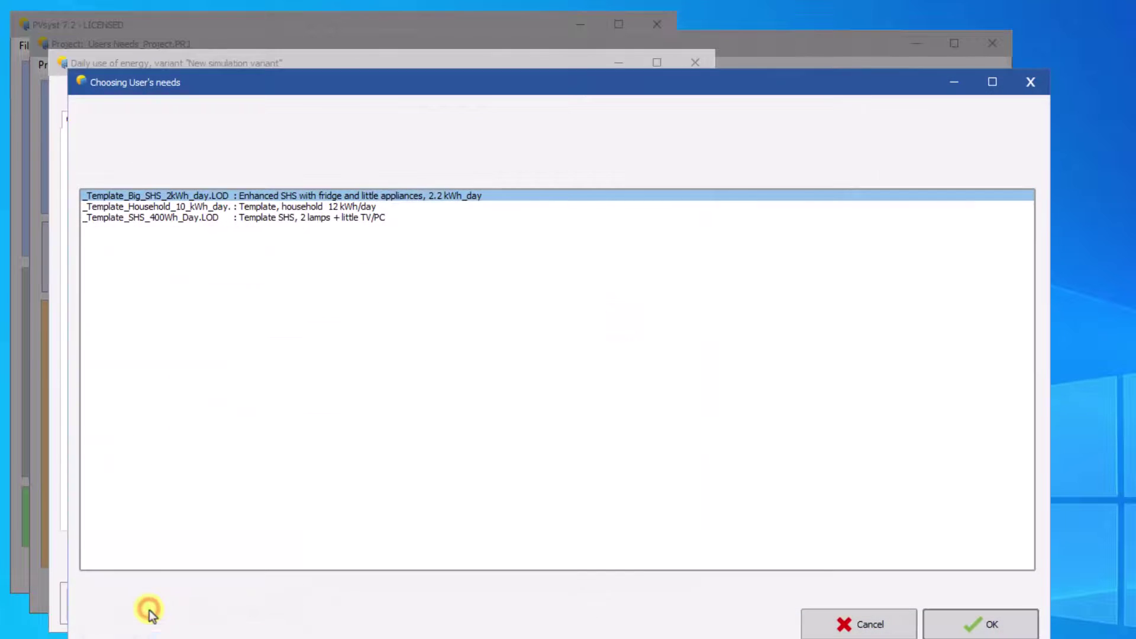
double_click(319, 206)
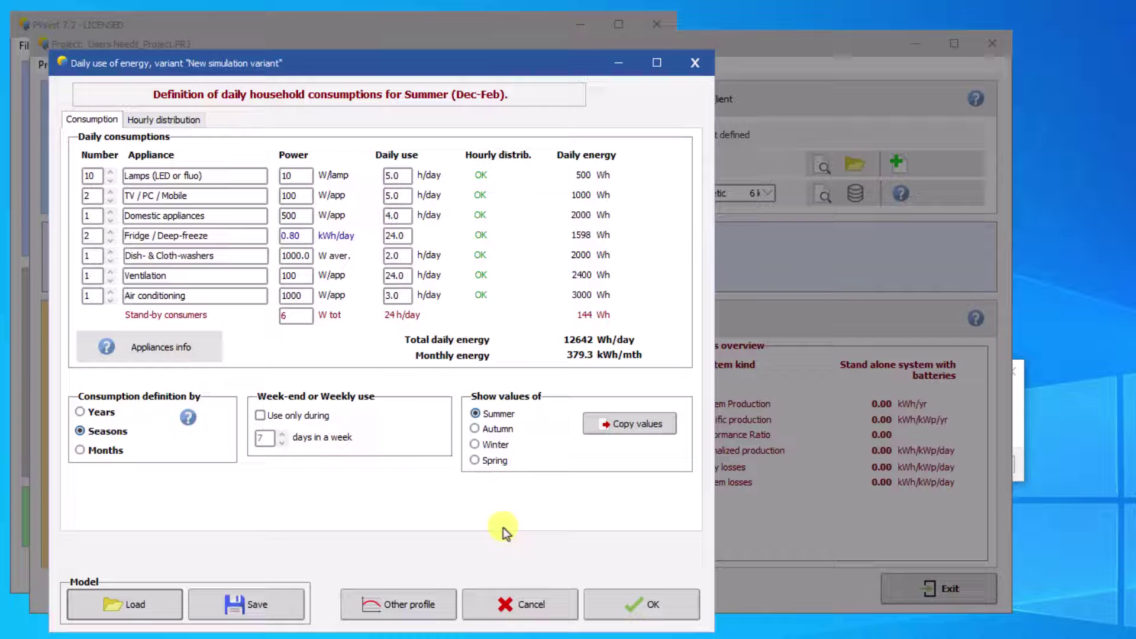
Review the template's hourly distribution and Summer, Autumn, Winter, Spring values, then accept it
click(186, 121)
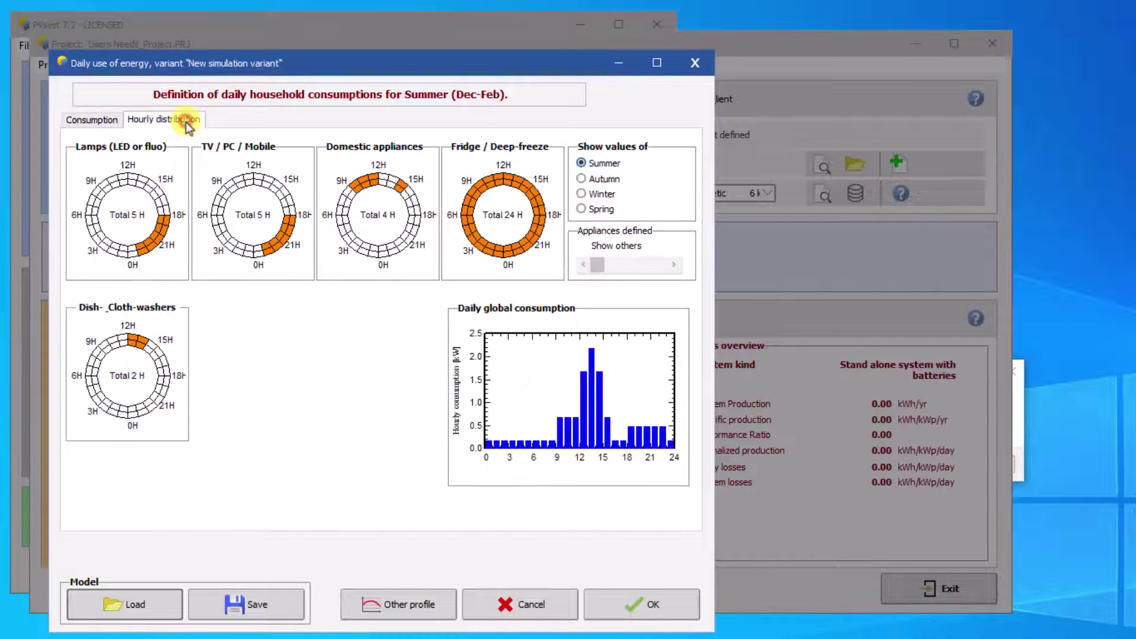
click(101, 126)
click(501, 415)
click(500, 427)
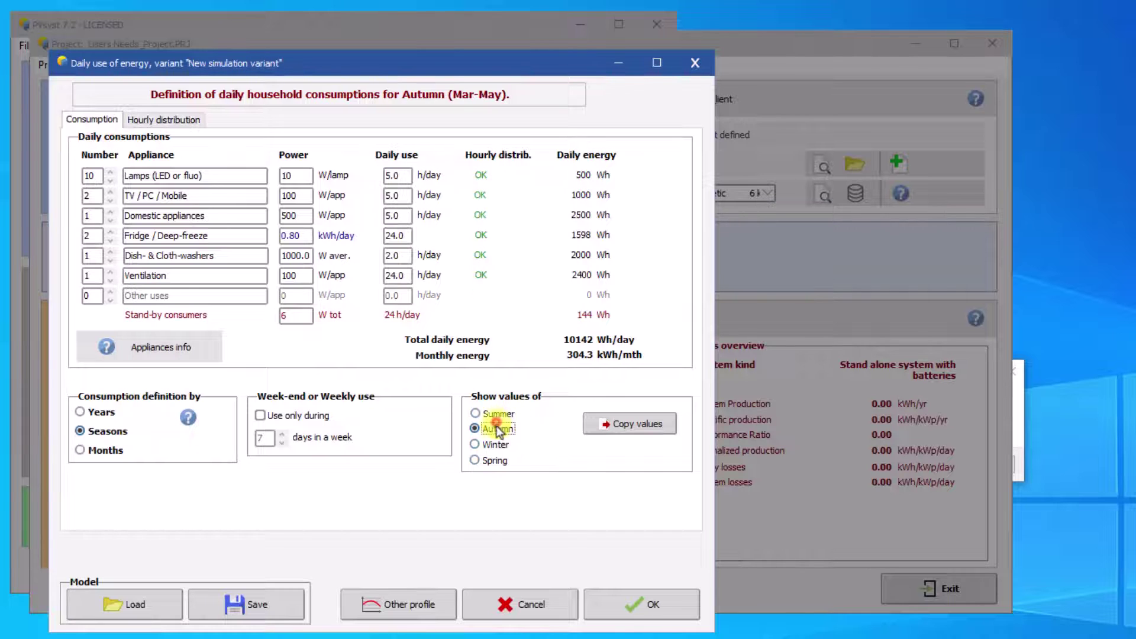
click(494, 443)
click(490, 461)
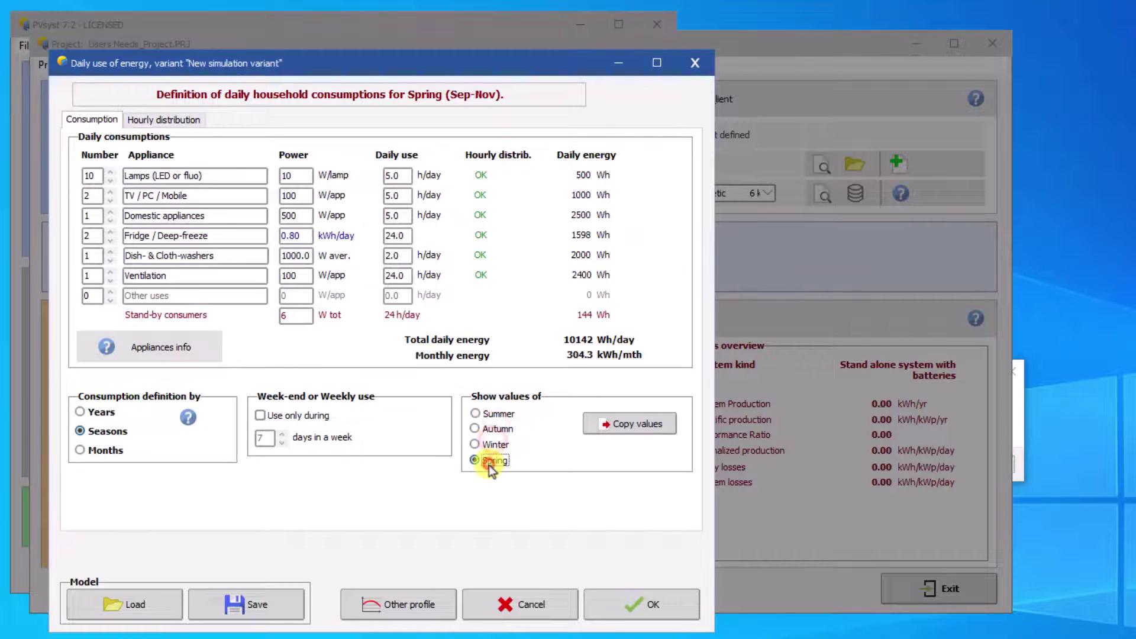
click(495, 428)
click(497, 414)
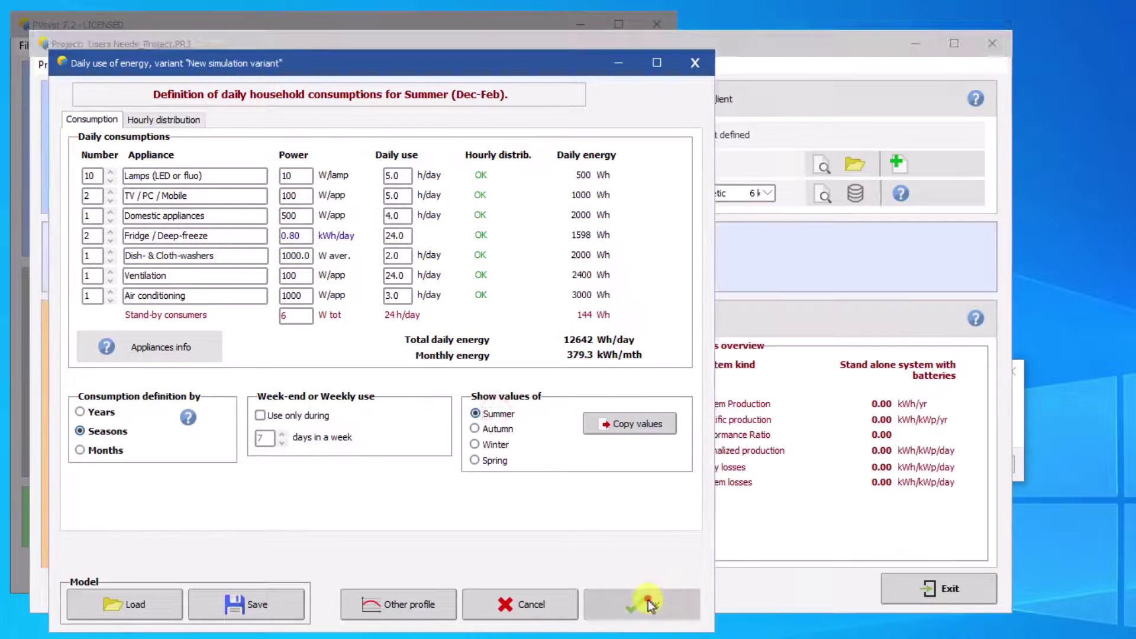
click(647, 603)
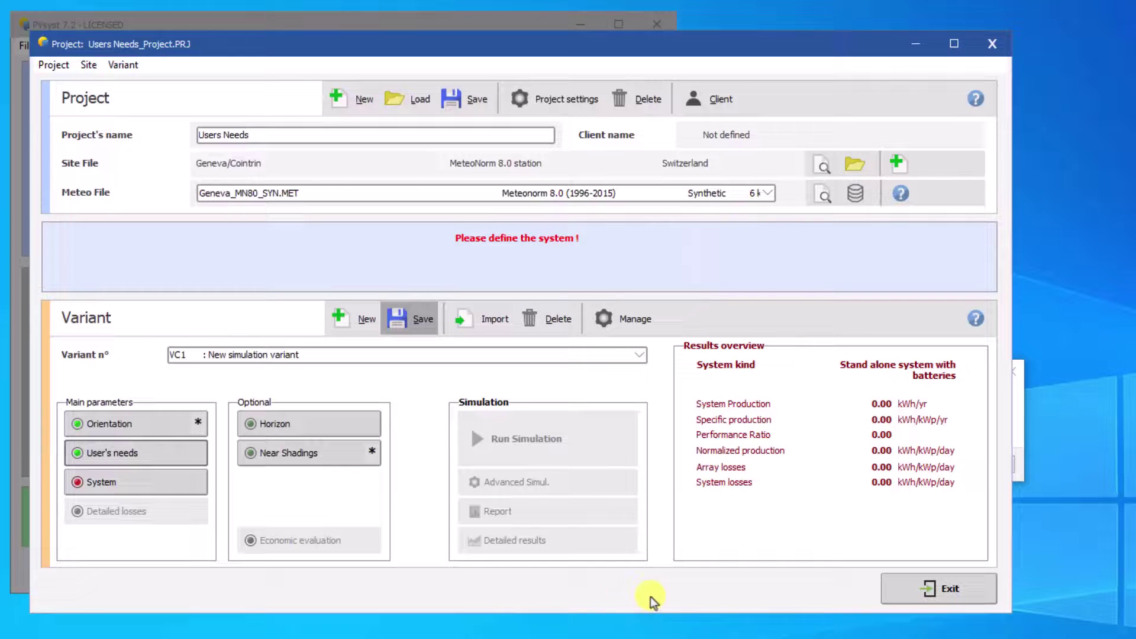